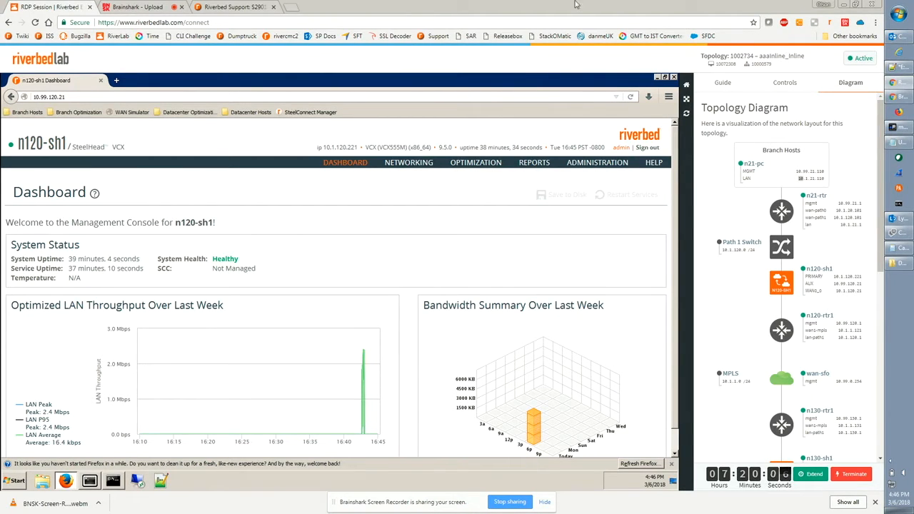
Examine the topology diagram's branch hosts, appliances and datacenter hosts with their addresses.
drag(707, 108, 750, 112)
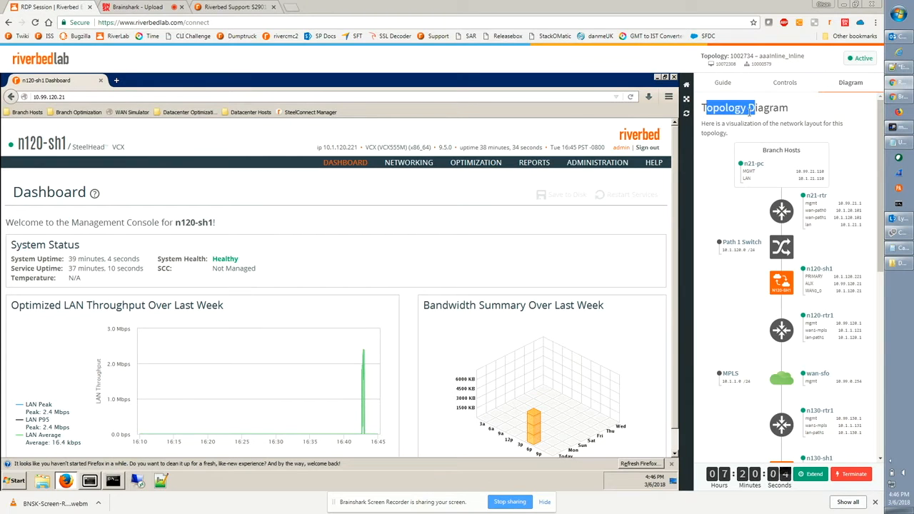
double_click(746, 180)
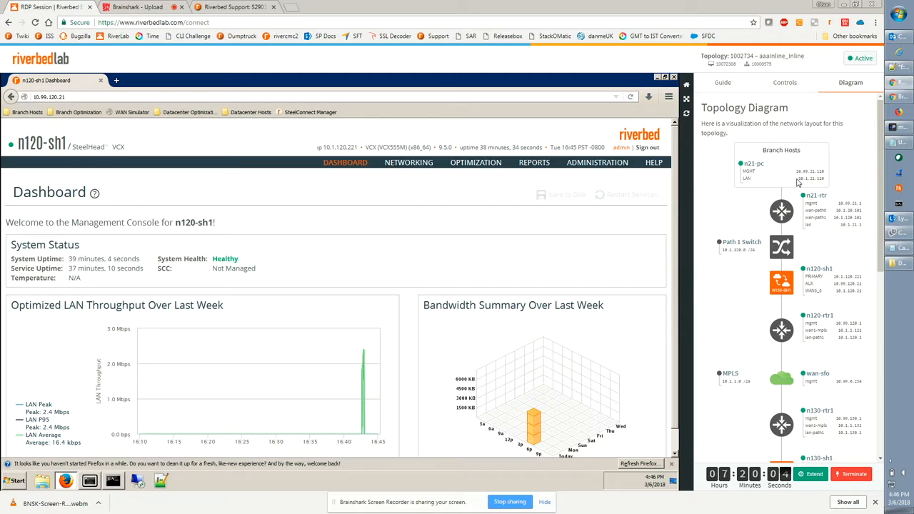
drag(808, 180, 817, 186)
click(827, 209)
scroll(829, 210, down, 3)
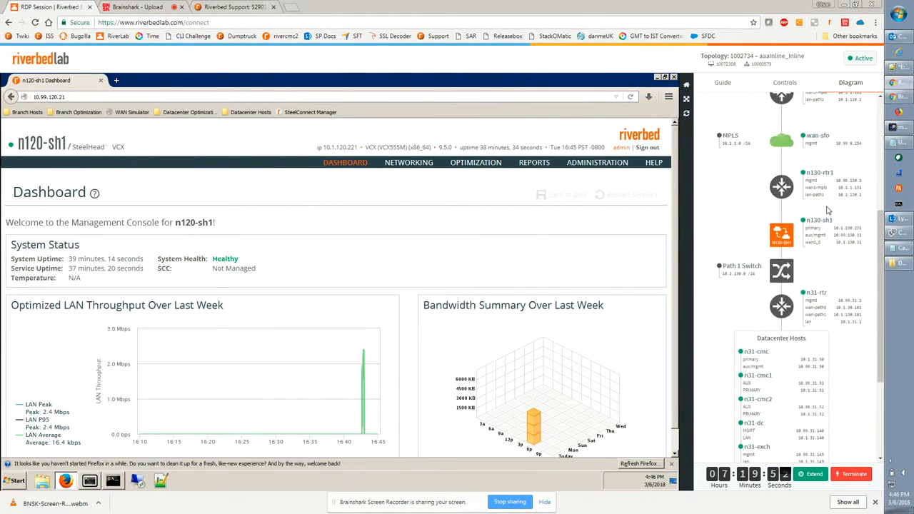
scroll(827, 210, down, 1)
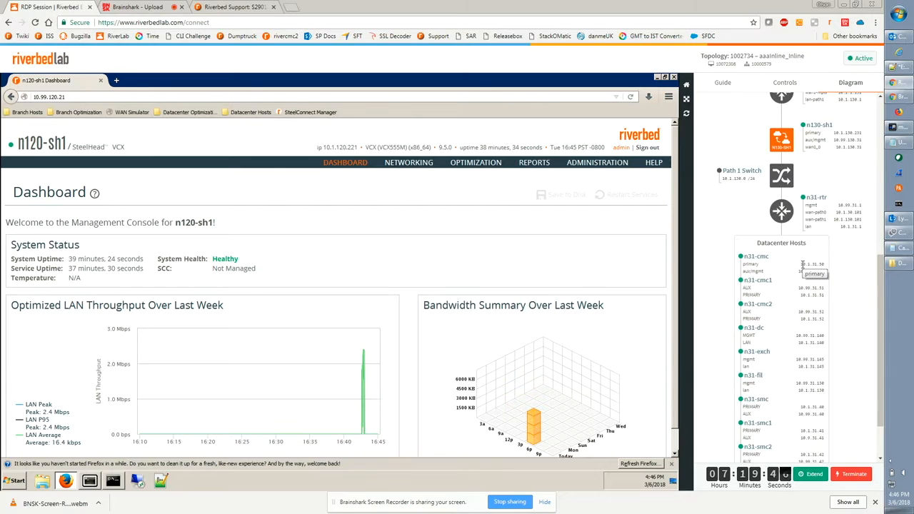
drag(802, 265, 821, 270)
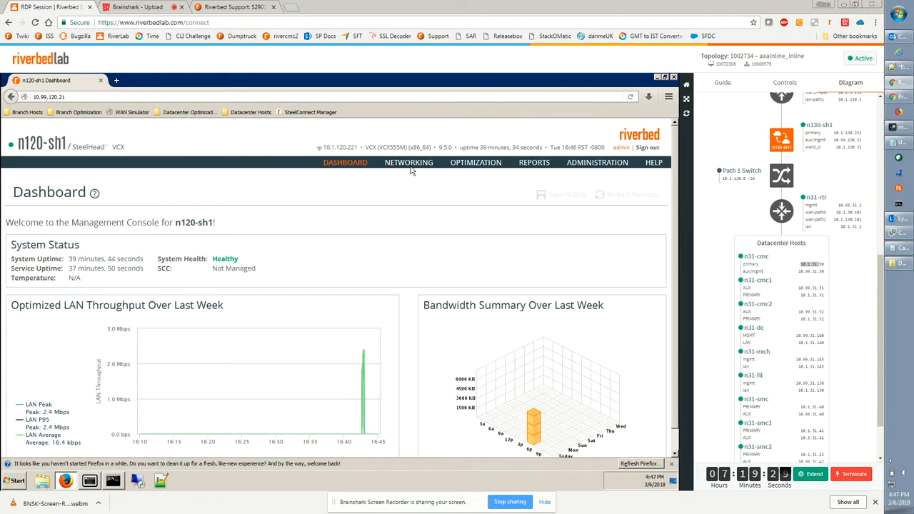
Open Quality of Service settings and add a QoS profile named MyQoSProfile copied from the blank template.
mouse_move(412, 168)
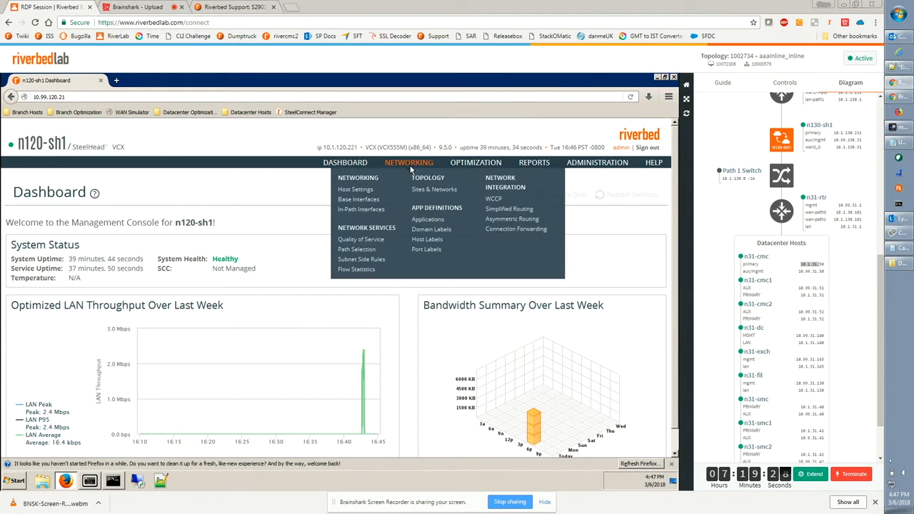
click(372, 245)
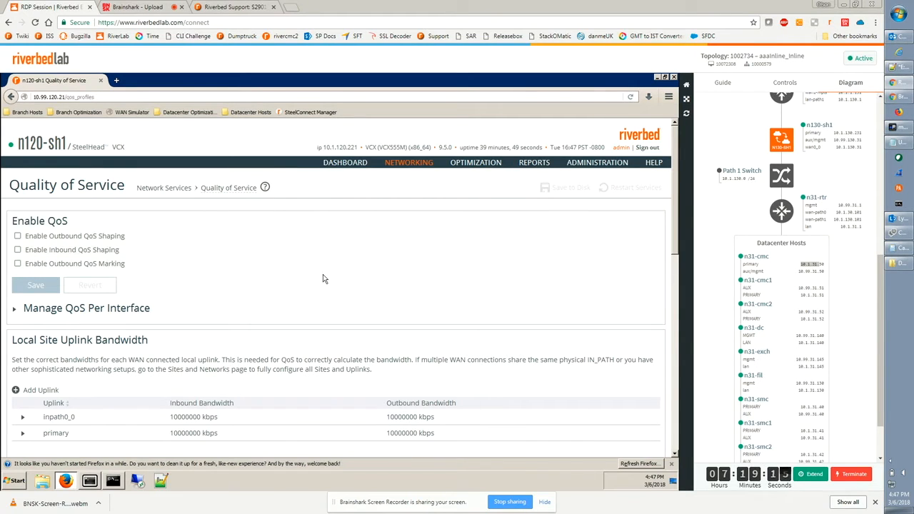
scroll(328, 281, down, 3)
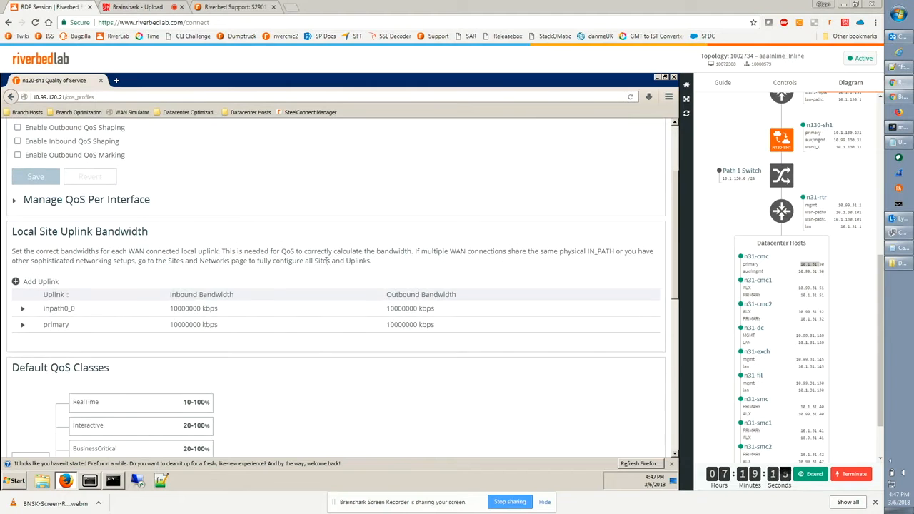
scroll(328, 264, down, 6)
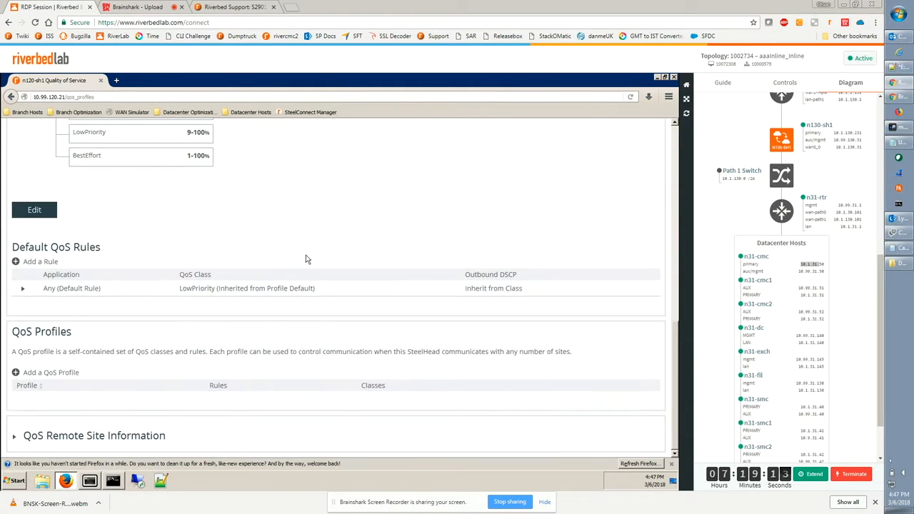
click(43, 375)
click(266, 275)
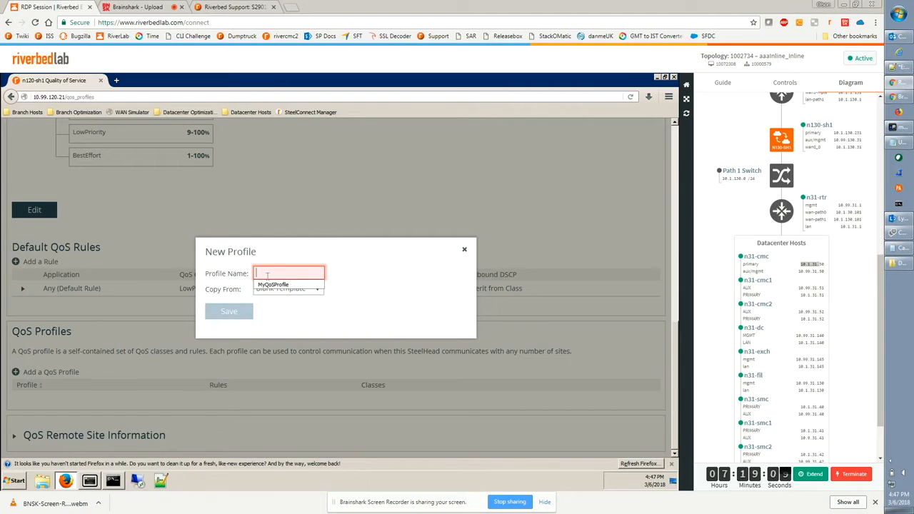
click(272, 285)
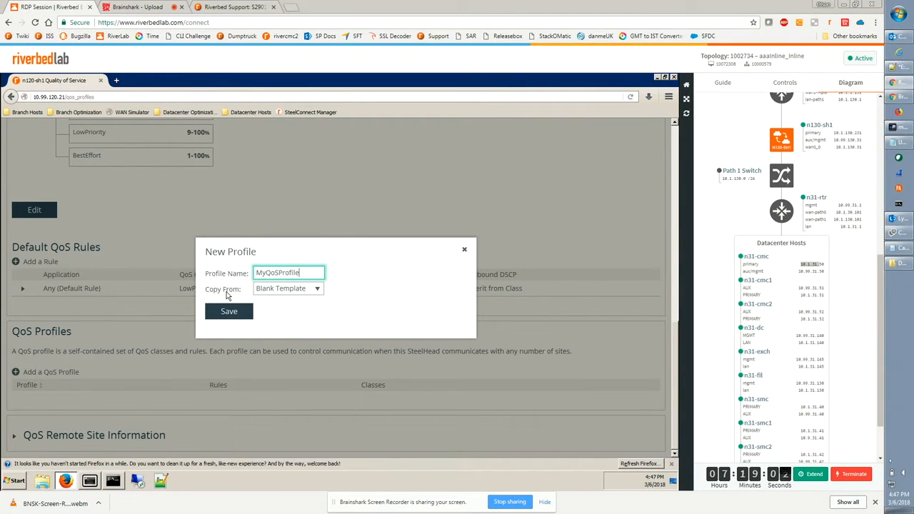
click(230, 312)
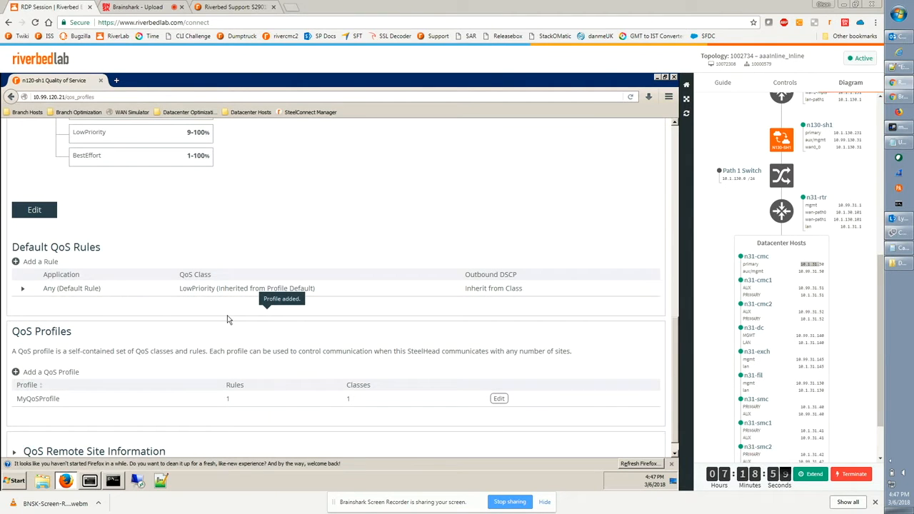
Edit MyQoSProfile's classes and add a class named httpclass with 90% minimum bandwidth.
click(500, 401)
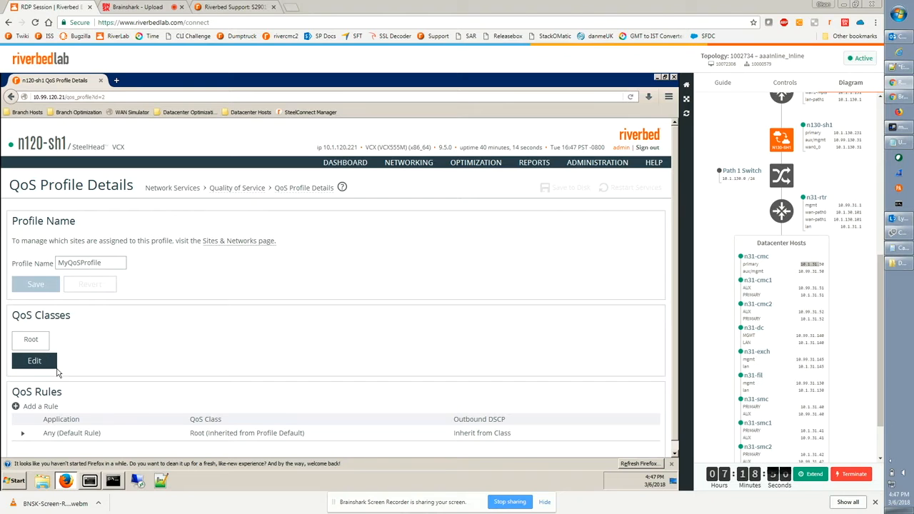
click(43, 365)
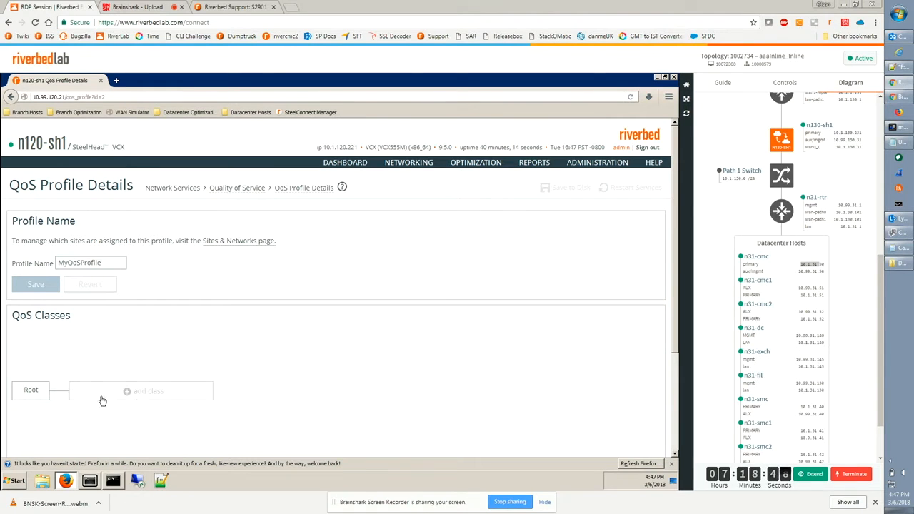
click(139, 395)
scroll(378, 361, down, 3)
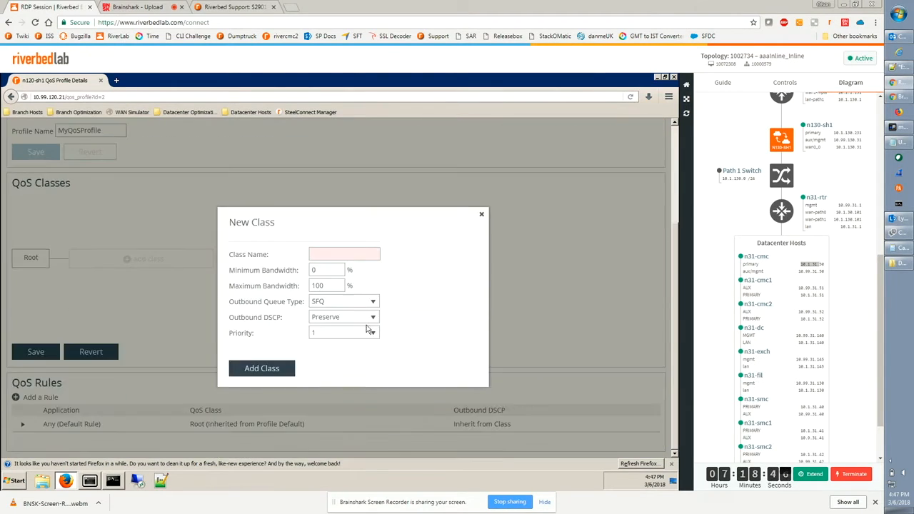
click(333, 257)
text(httpclass)
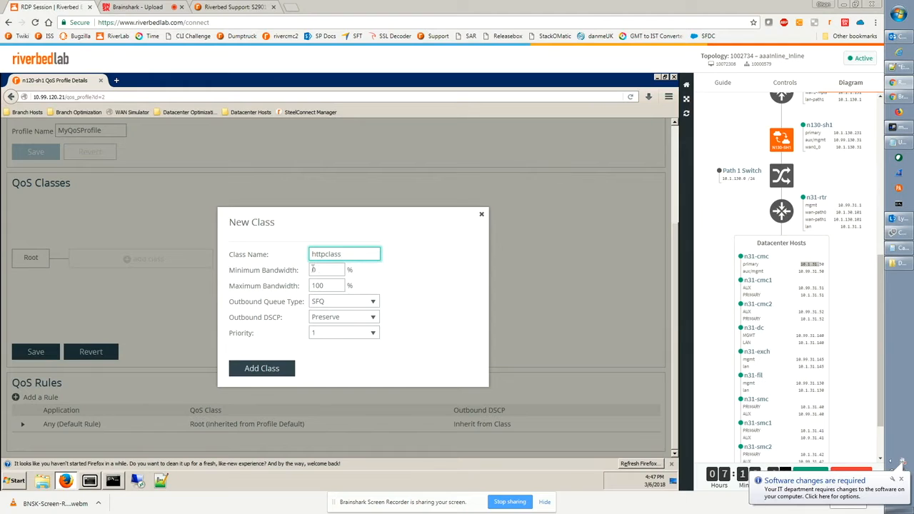
double_click(312, 270)
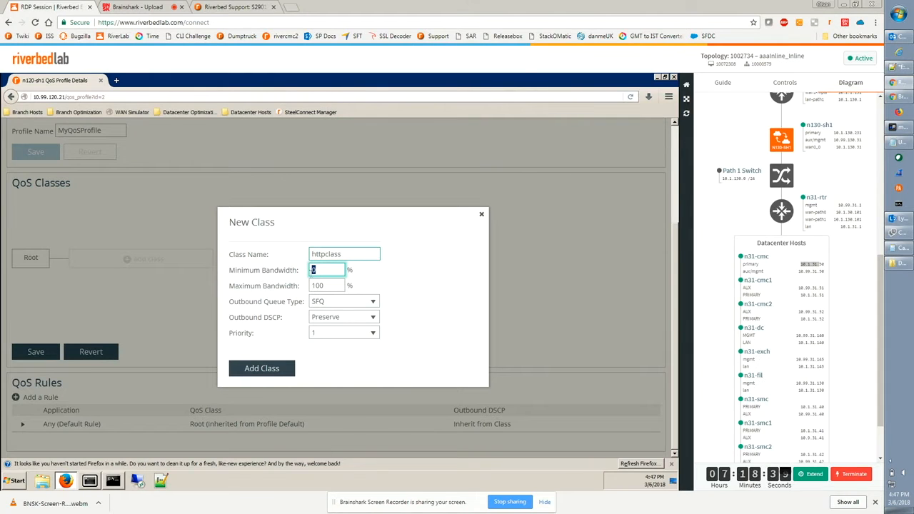
text(5)
click(266, 373)
Add a second class named othertrafficclass with 10% minimum bandwidth and save the class changes.
click(143, 365)
scroll(321, 325, down, 3)
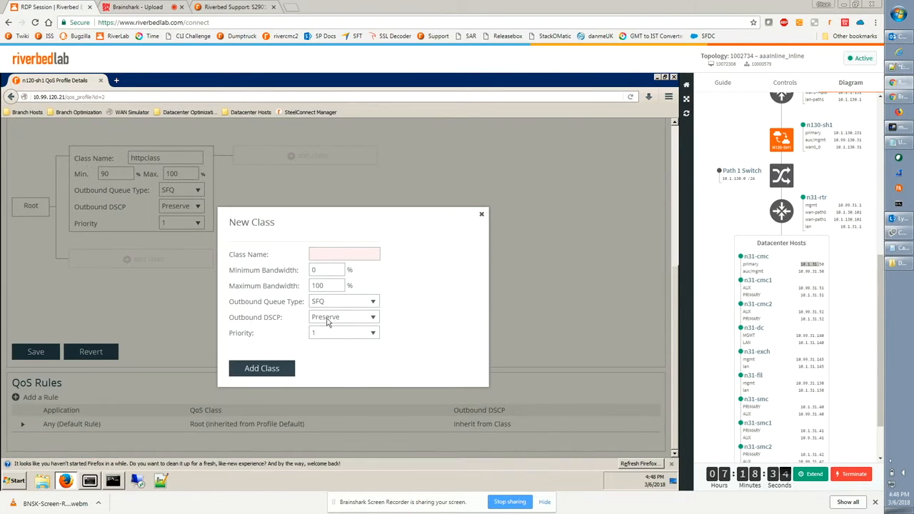
click(326, 251)
text(othertraffic)
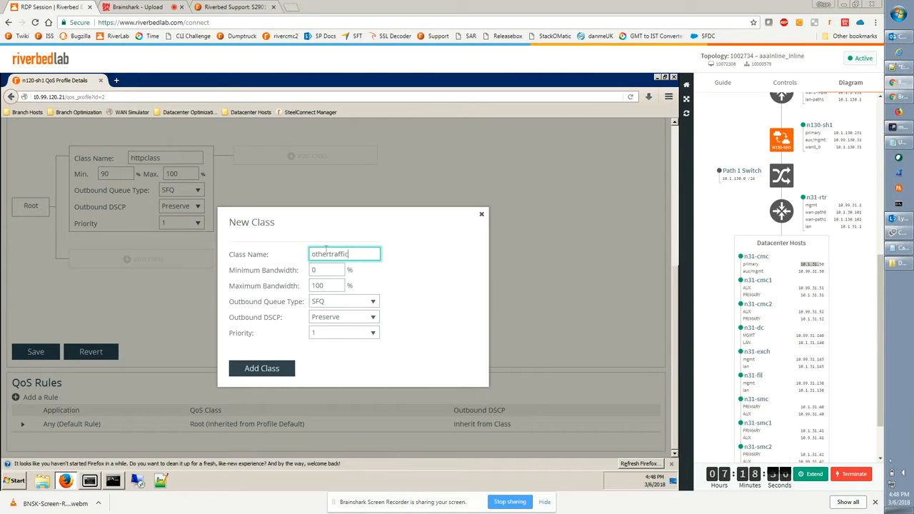
text(class)
double_click(315, 270)
text(10)
click(262, 368)
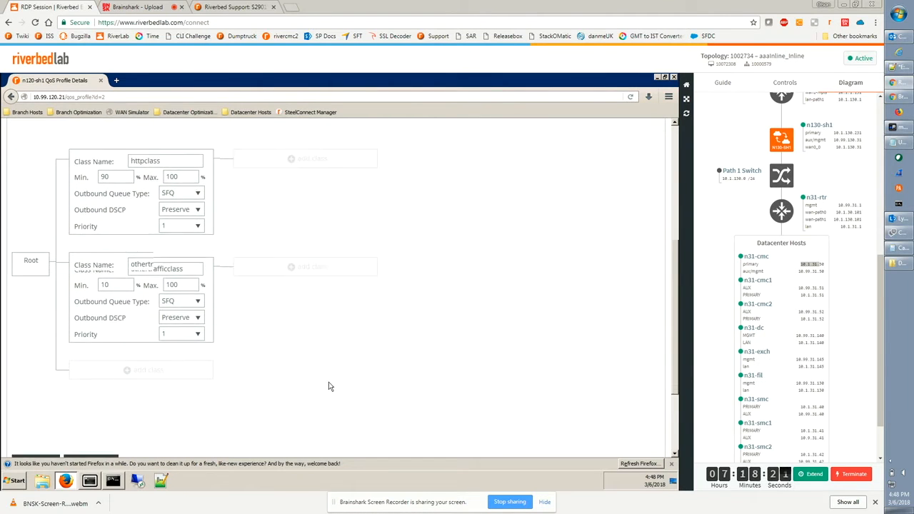
scroll(329, 384, down, 3)
click(36, 363)
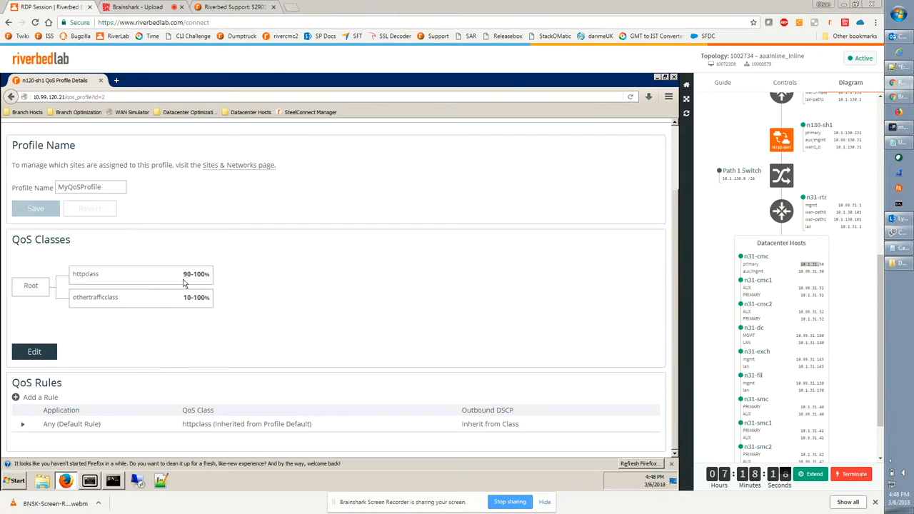
triple_click(184, 277)
click(189, 286)
click(314, 312)
Add a QoS rule assigning the HTTP application to the httpclass class.
click(36, 399)
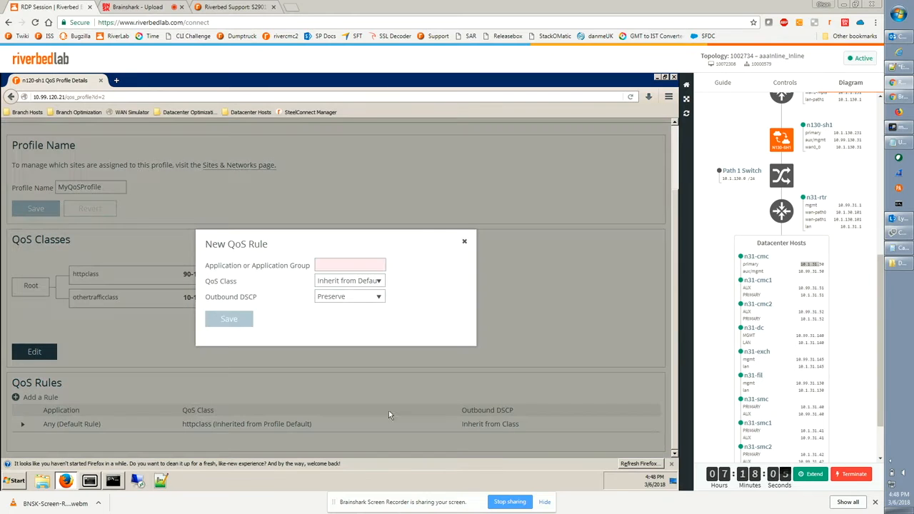
click(329, 266)
text(http)
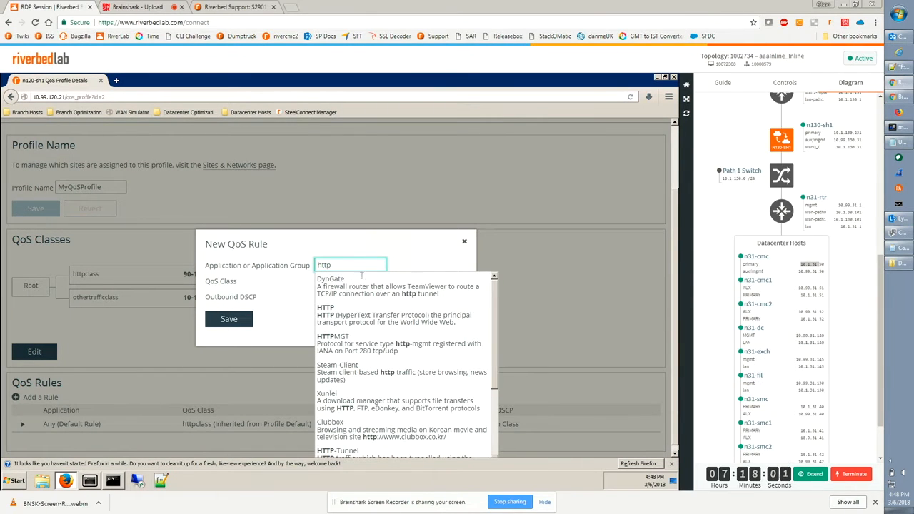
click(334, 309)
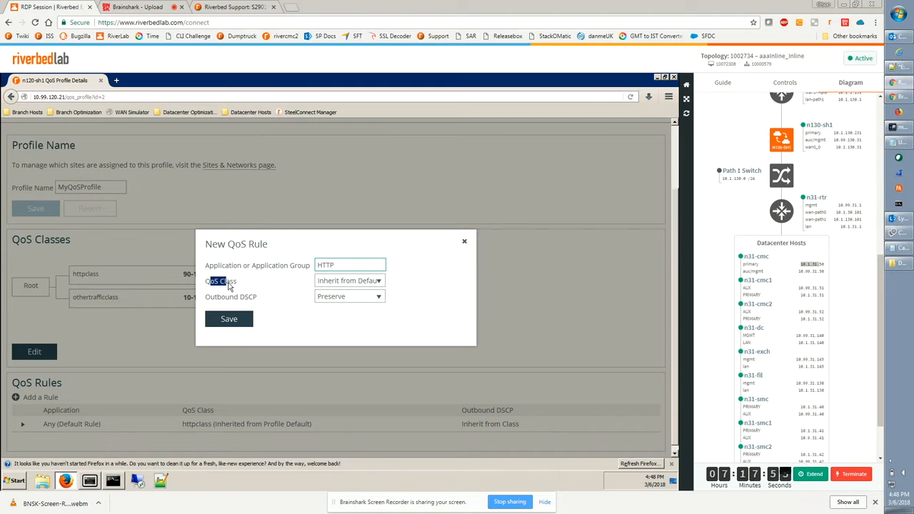
click(331, 284)
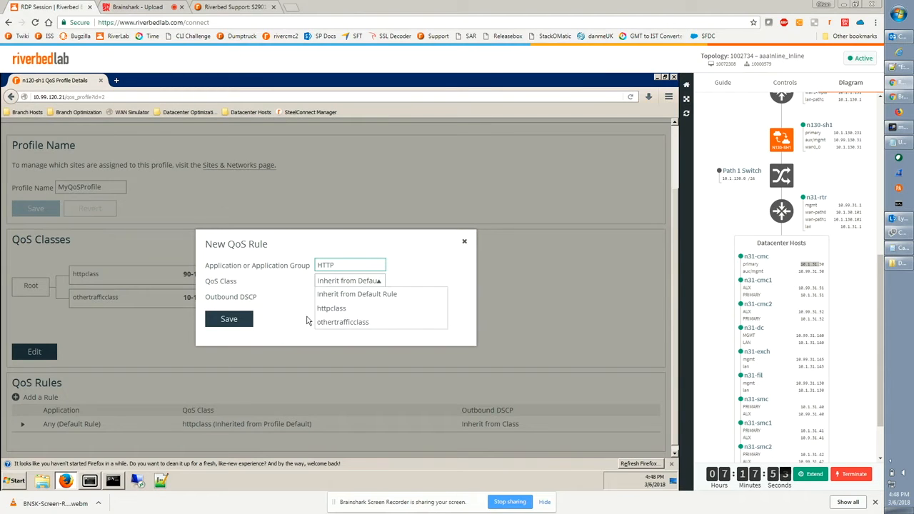
click(323, 312)
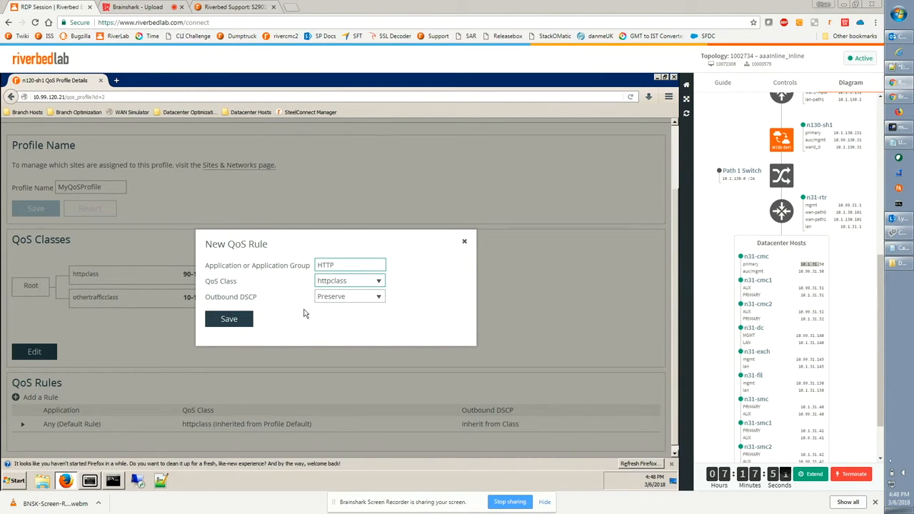
click(230, 319)
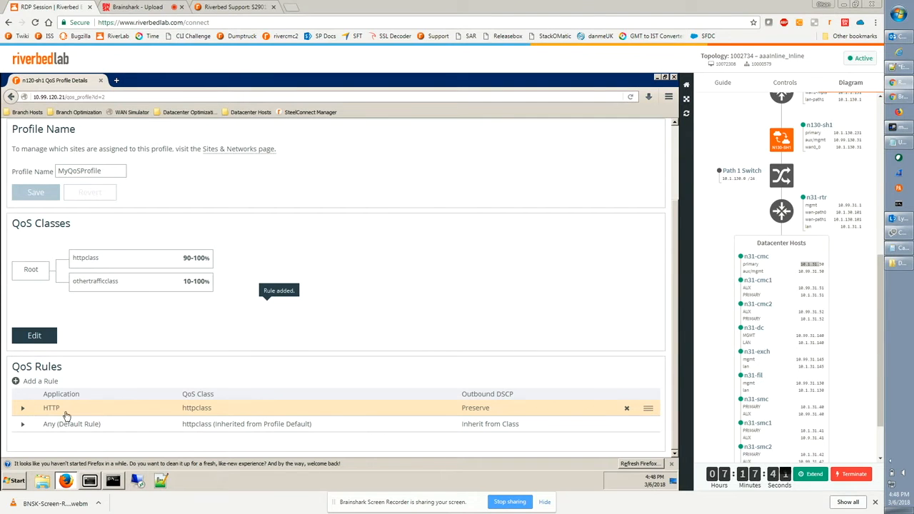
Change the default rule's QoS class to othertrafficclass, save it, and reload the profile page.
drag(183, 413, 226, 412)
click(59, 428)
drag(59, 428, 124, 429)
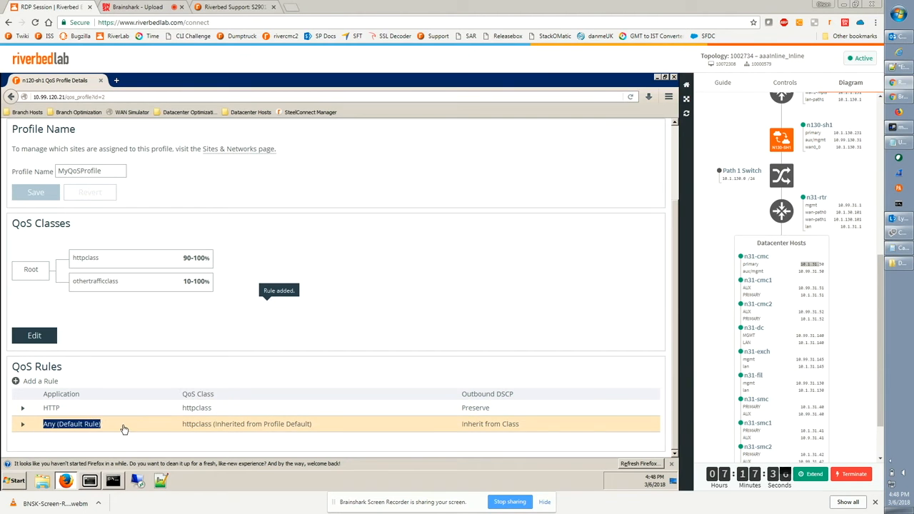
click(22, 425)
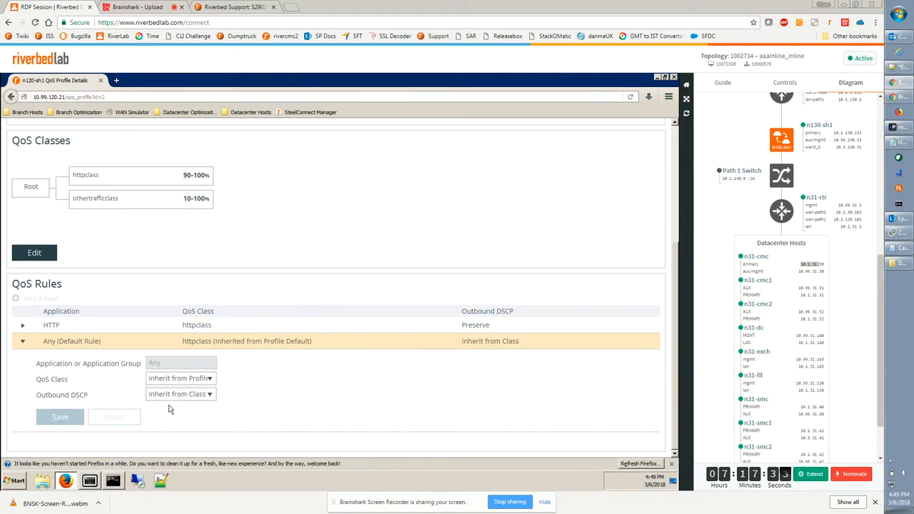
click(176, 380)
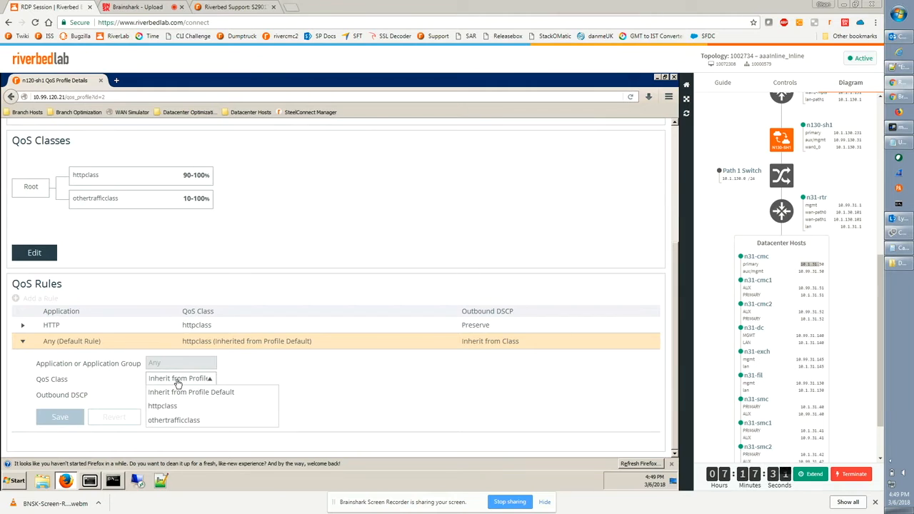
click(172, 422)
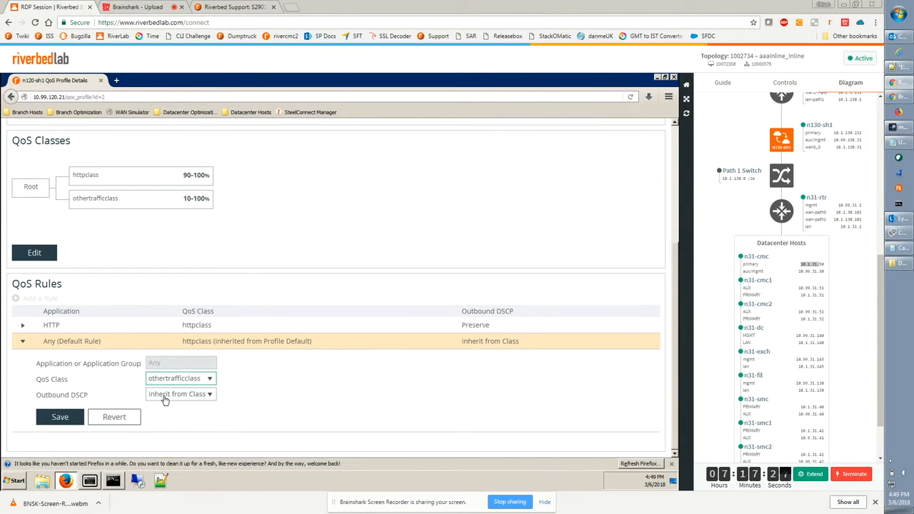
click(164, 398)
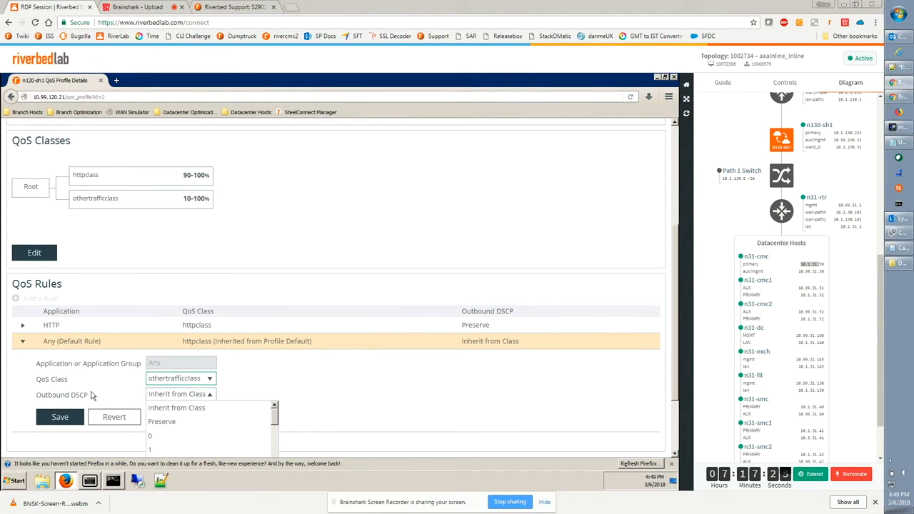
click(91, 396)
click(58, 418)
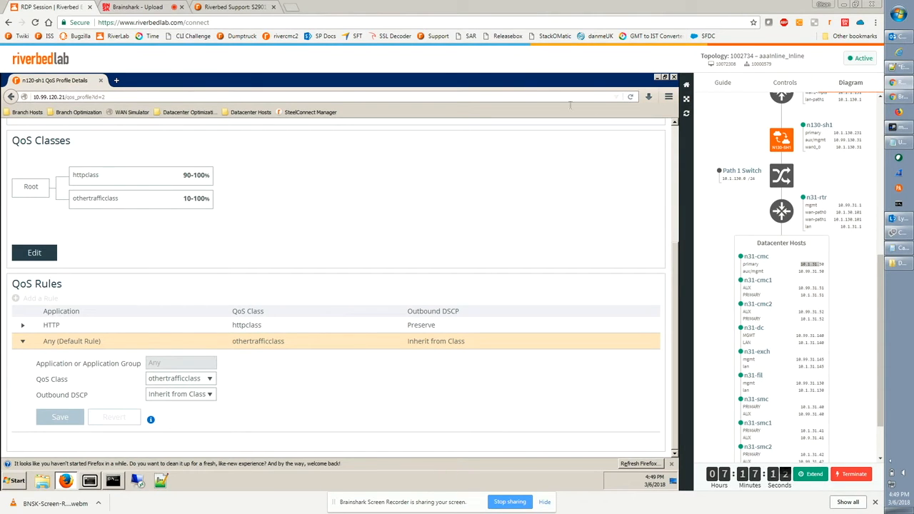
click(631, 96)
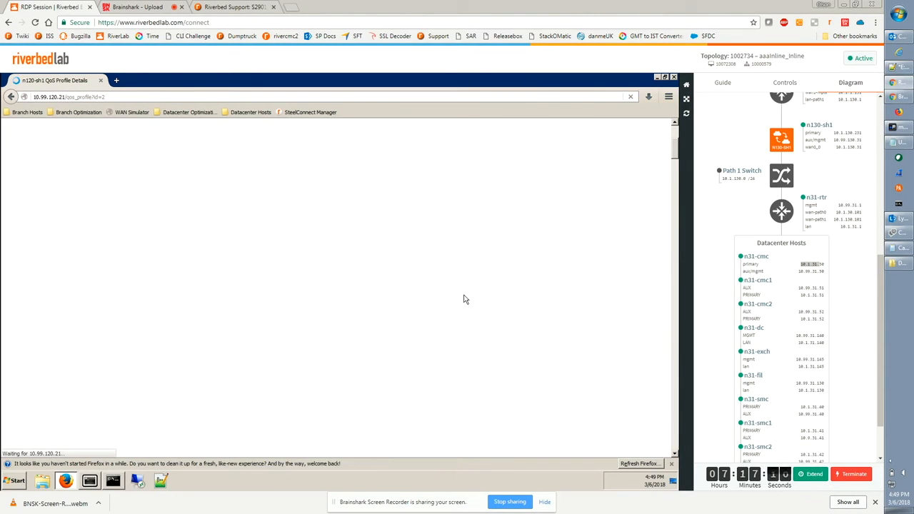
scroll(465, 300, down, 1)
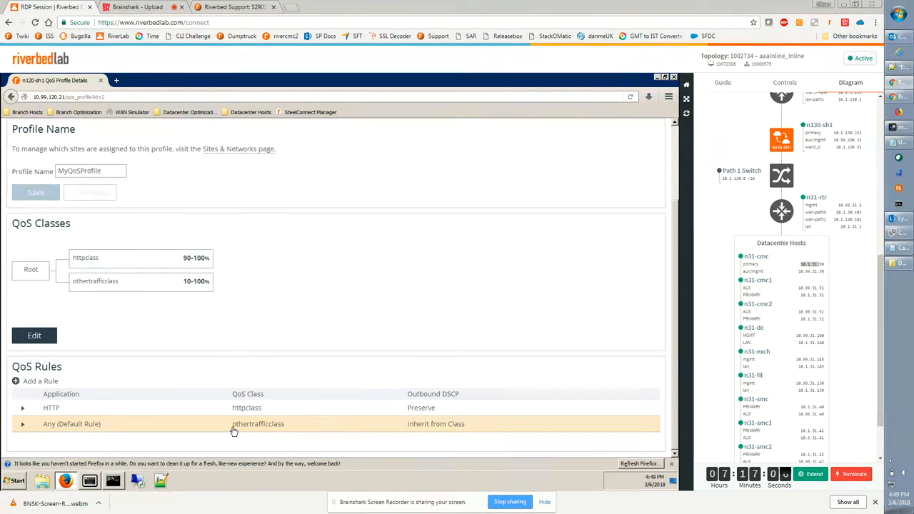
Go to the Sites & Networks page and open the Local site for editing.
drag(232, 428, 302, 429)
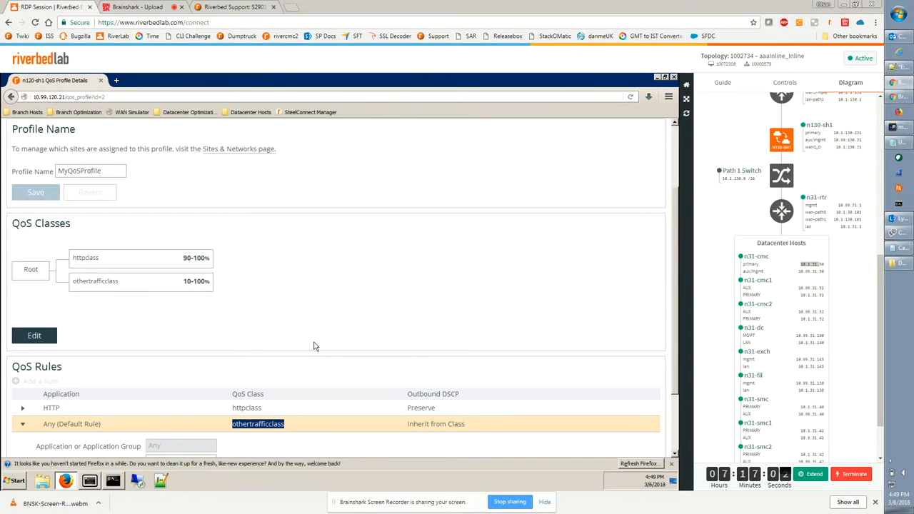
scroll(302, 343, up, 3)
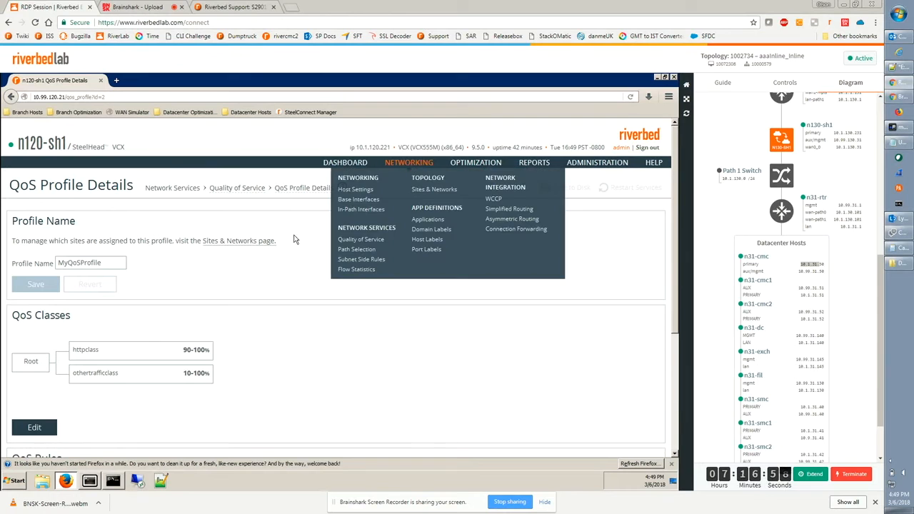
mouse_move(413, 164)
click(429, 192)
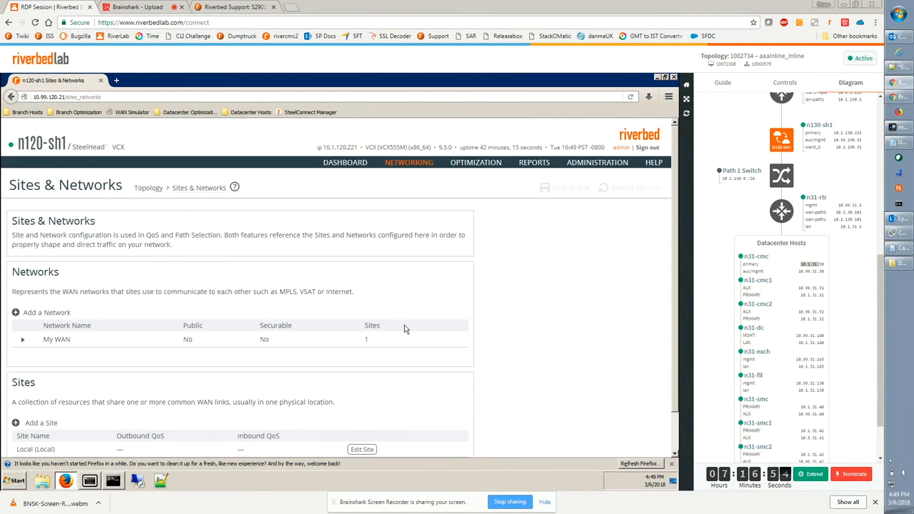
scroll(322, 357, down, 1)
click(362, 408)
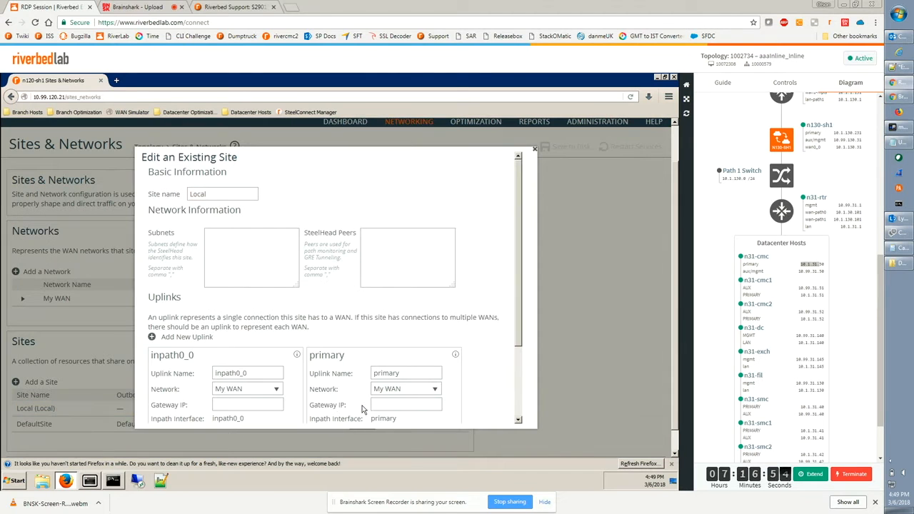
Enter 10.1.21.0/24 as the Local site's subnet.
drag(150, 236, 167, 236)
click(257, 260)
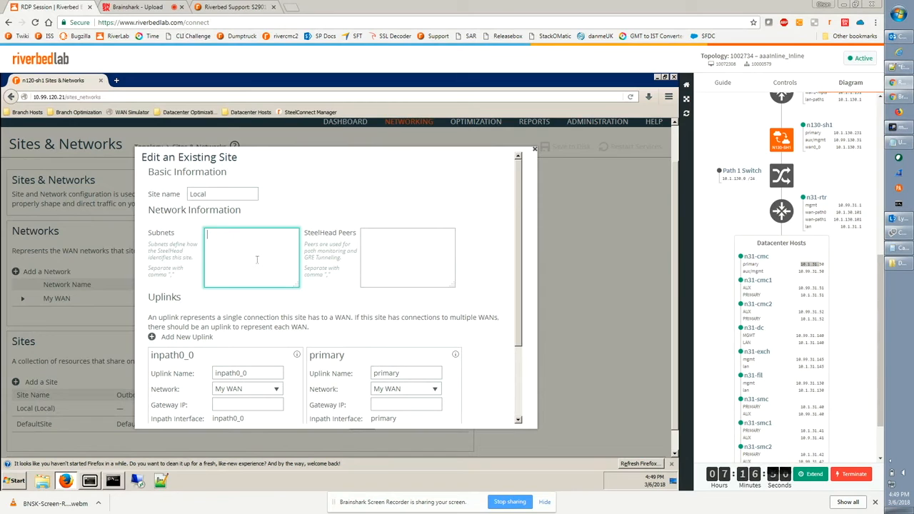
drag(882, 284, 875, 129)
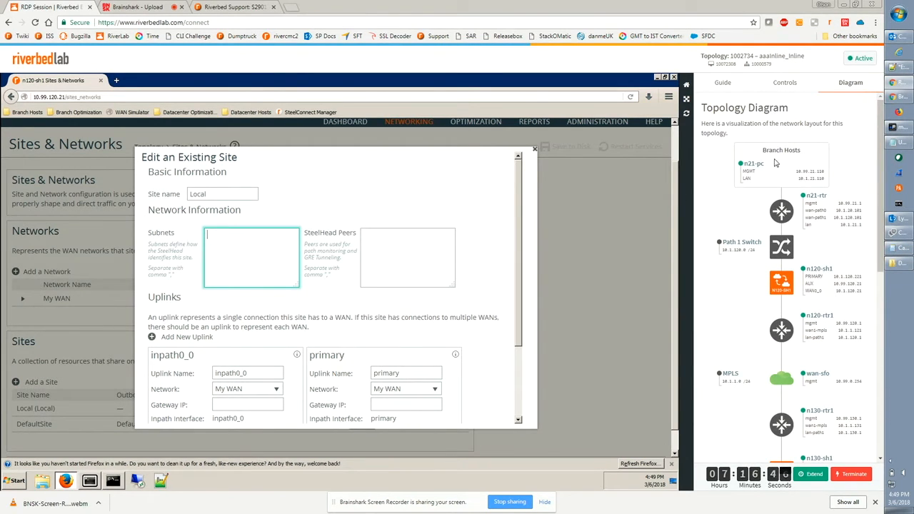
drag(800, 179, 812, 176)
click(255, 258)
text(10.1.21.0/24)
drag(306, 233, 347, 236)
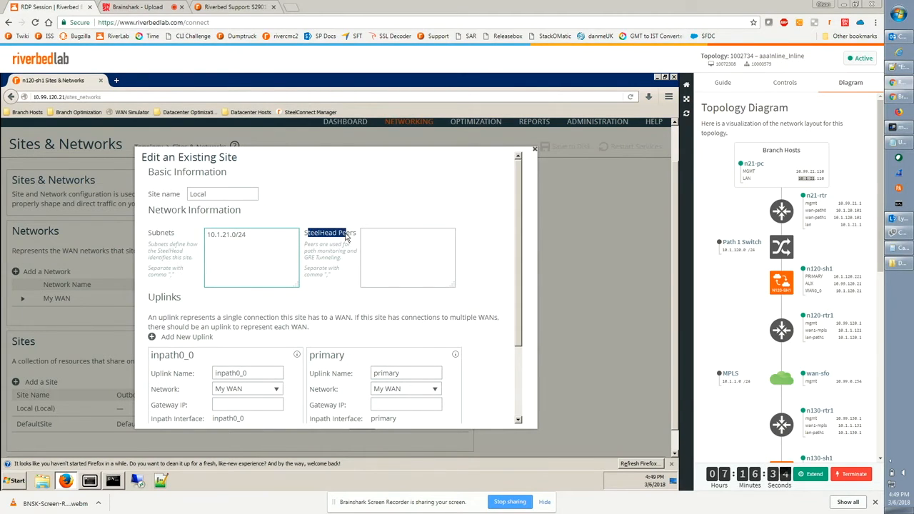
Set the inpath0_0 uplink's bandwidth up and down to 300000 kbps and save the Local site.
drag(348, 238, 348, 236)
scroll(213, 260, down, 1)
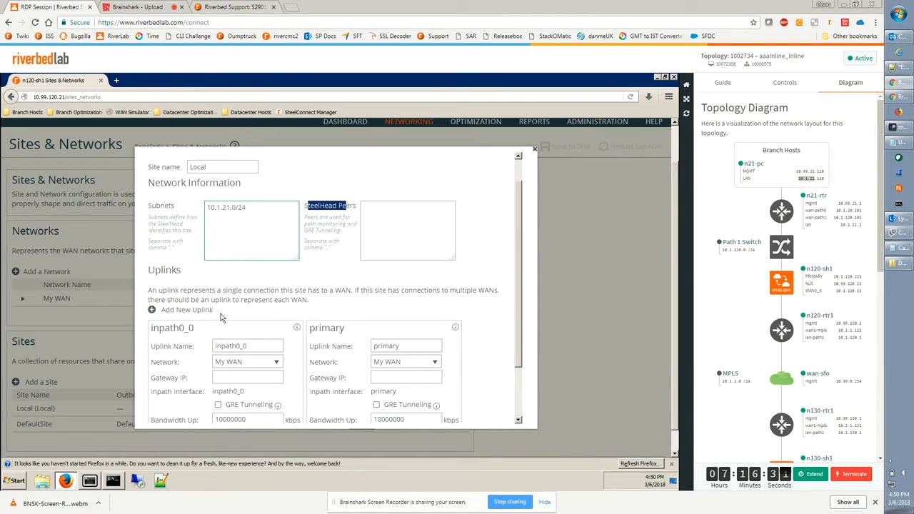
scroll(222, 318, down, 1)
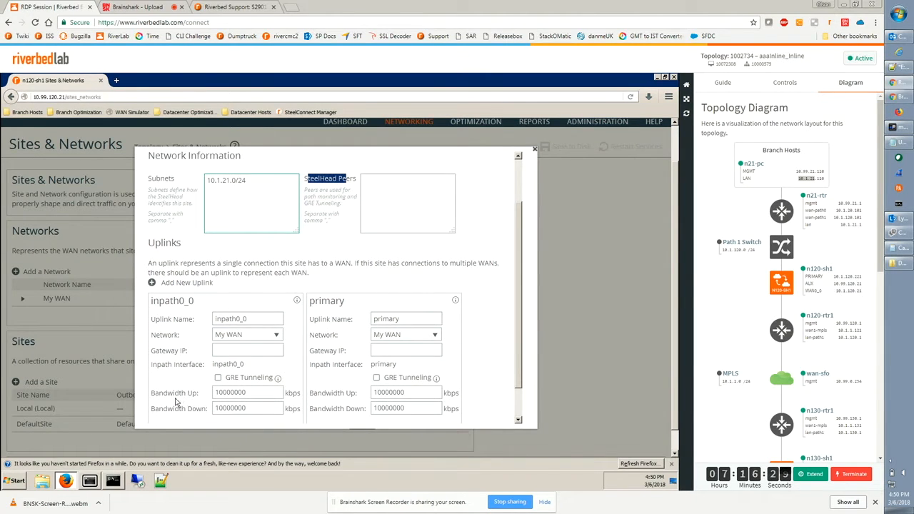
click(157, 355)
drag(157, 355, 189, 347)
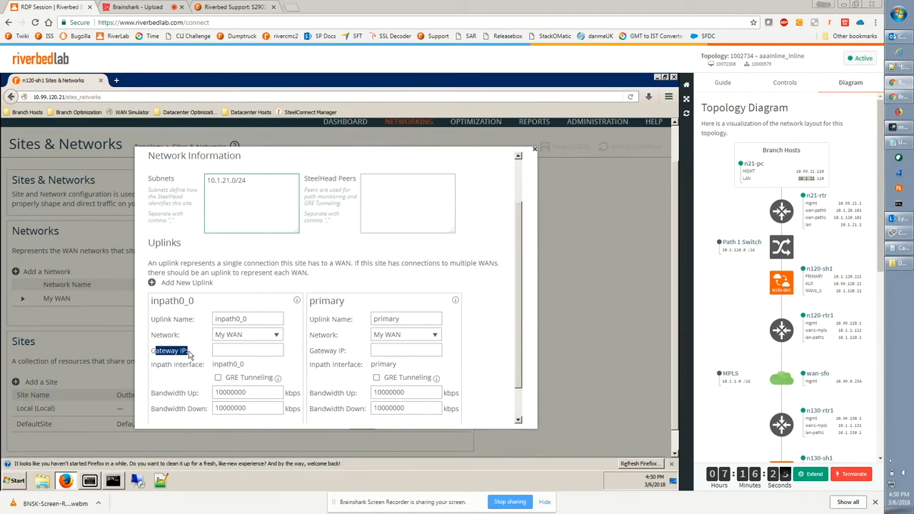
drag(154, 397, 184, 394)
drag(255, 391, 204, 393)
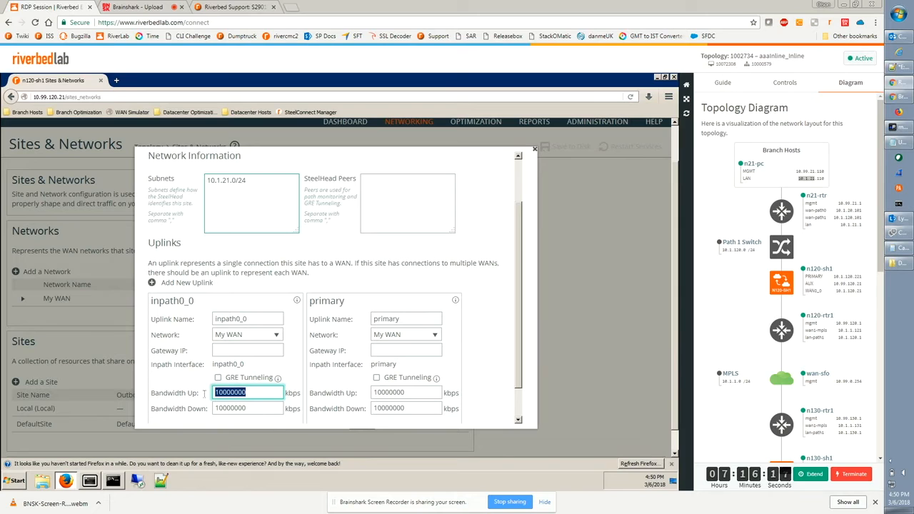
text(30)
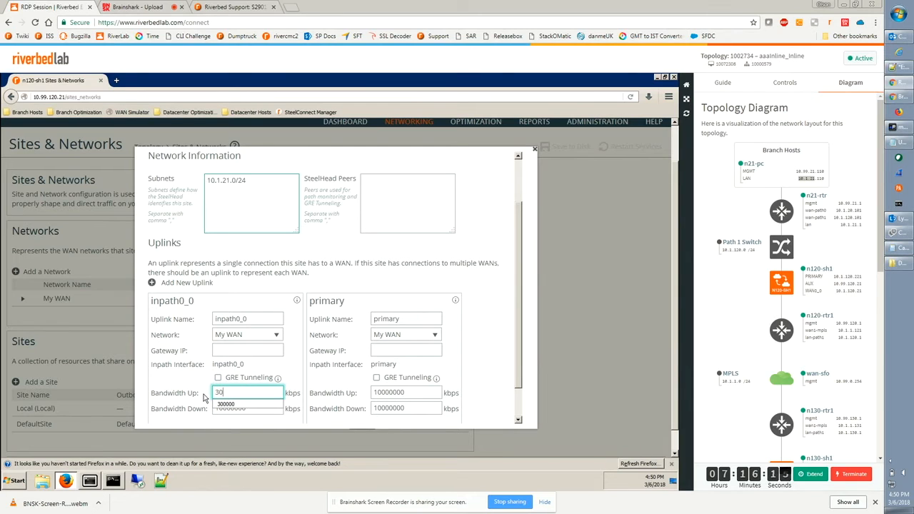
text(0)
click(227, 404)
click(163, 395)
key(ctrl+c)
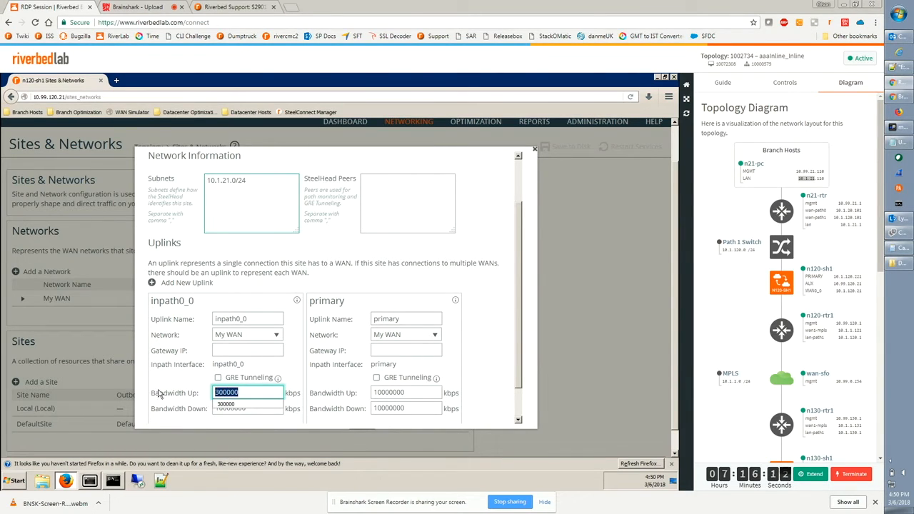
click(236, 405)
click(178, 411)
key(ctrl+v)
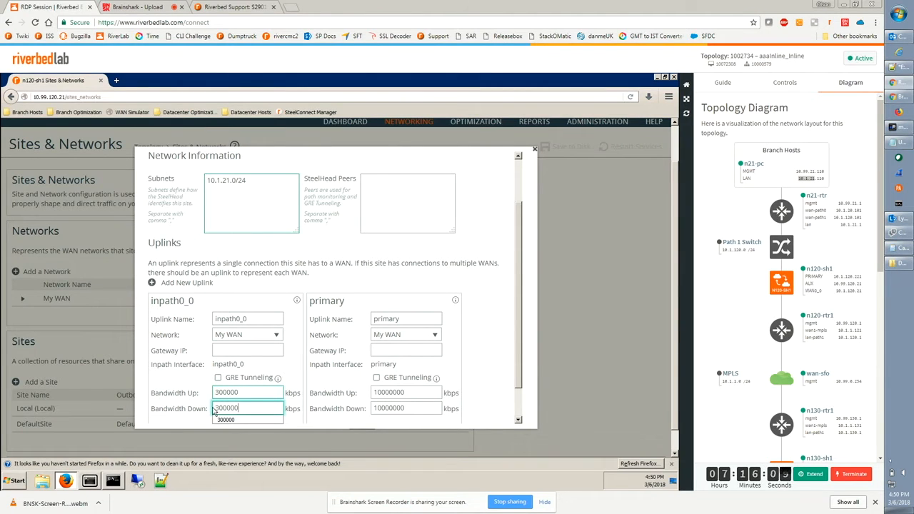
scroll(517, 370, down, 2)
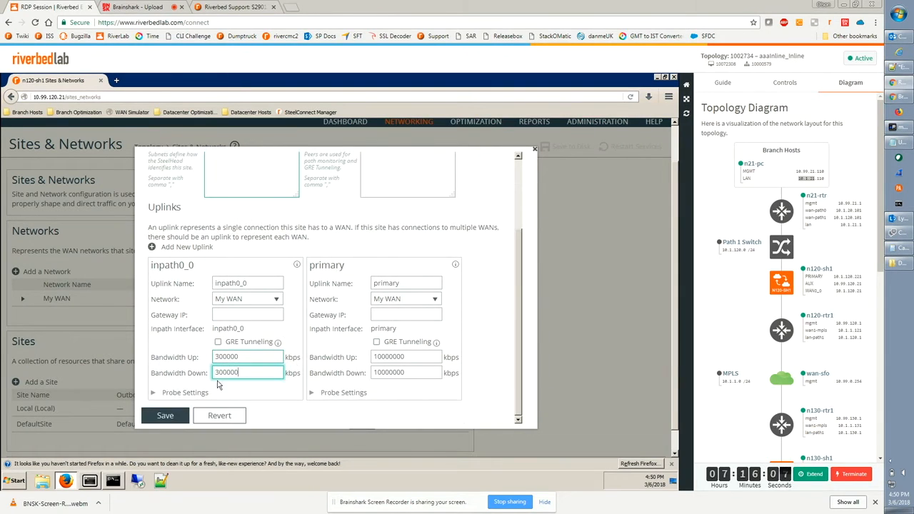
click(175, 416)
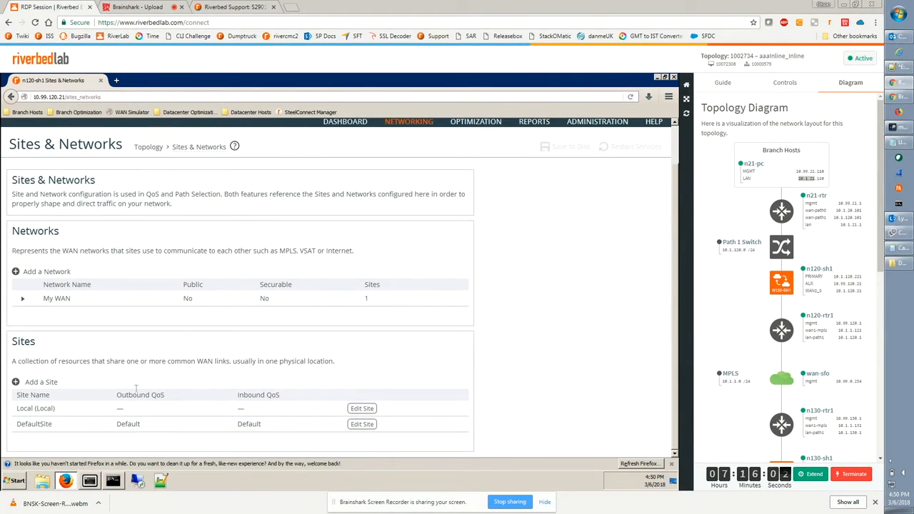
Create a new site named datacentersite with subnet 10.1.31.0/24.
click(43, 382)
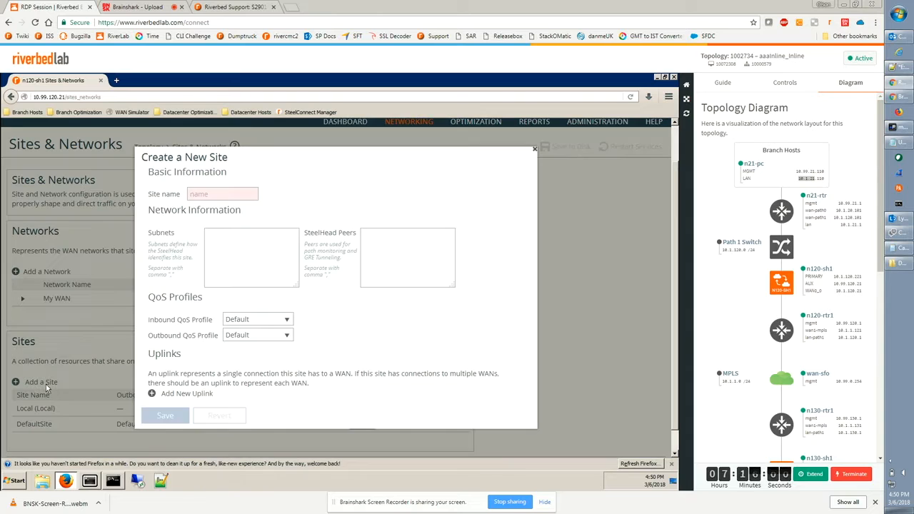
click(210, 193)
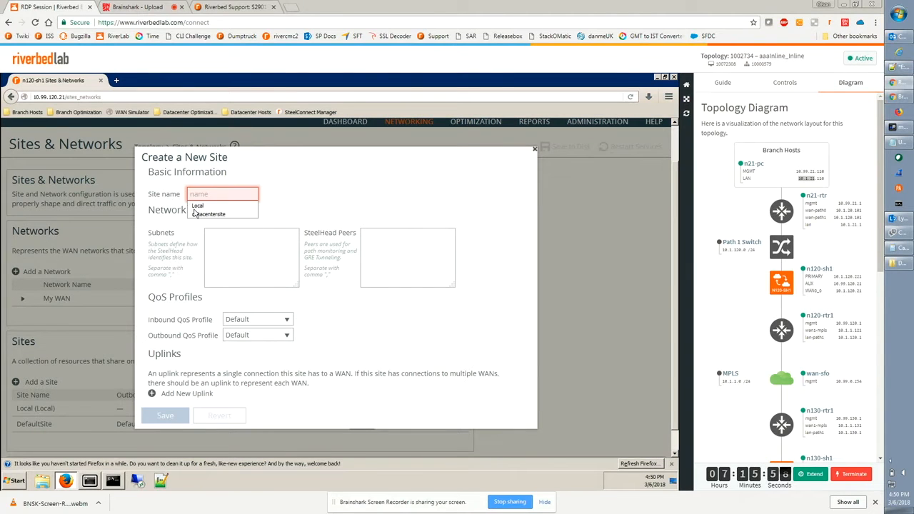
click(201, 216)
click(161, 233)
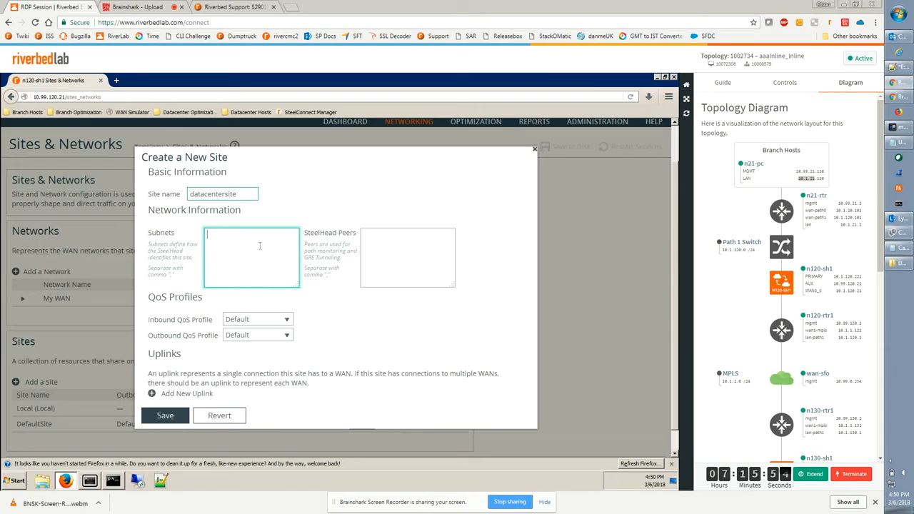
text(10.1.)
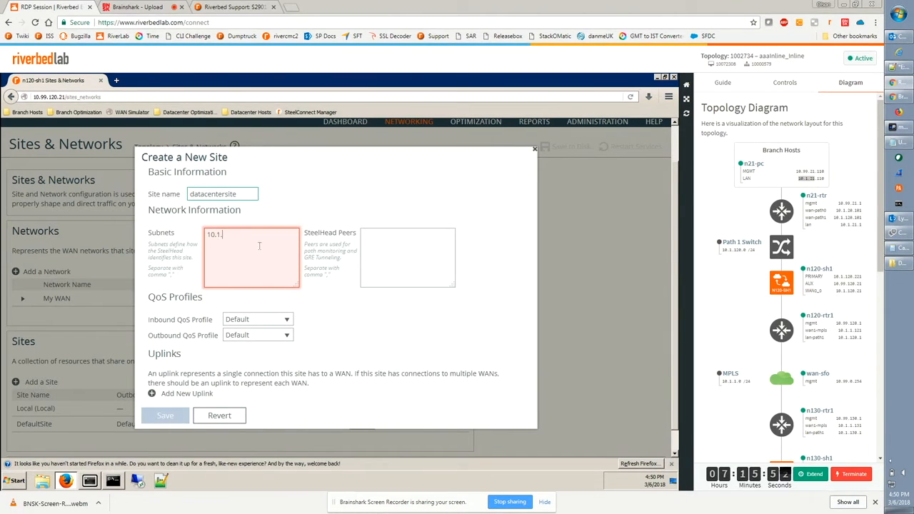
text(31.0/24)
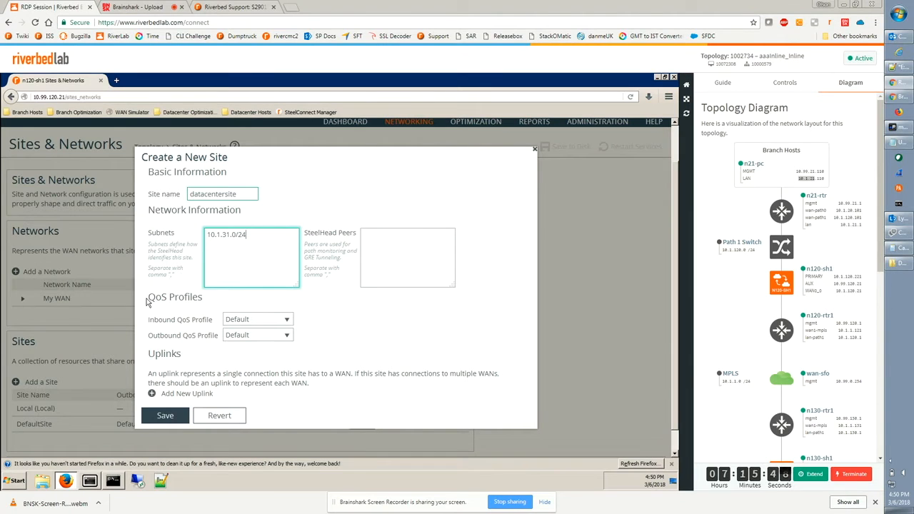
Set both the inbound and outbound QoS profiles of datacentersite to MyQoSProfile.
drag(148, 297, 204, 297)
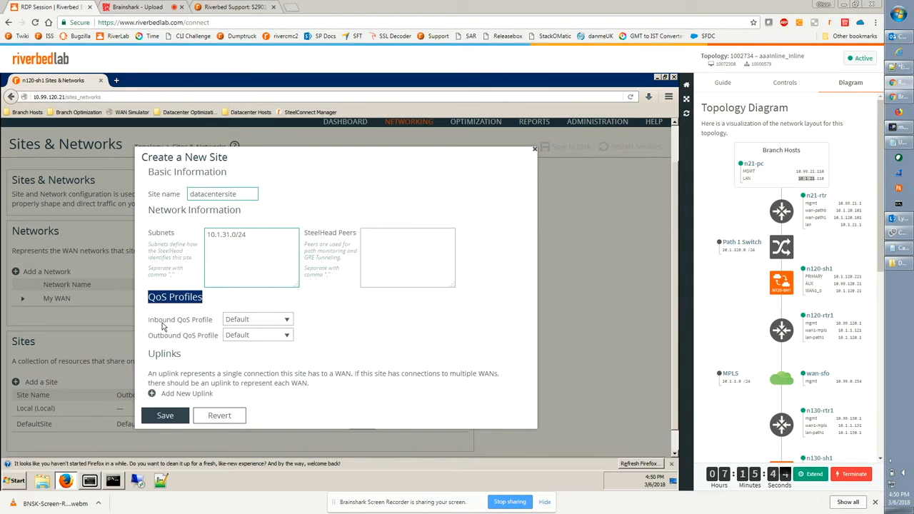
click(245, 323)
click(235, 348)
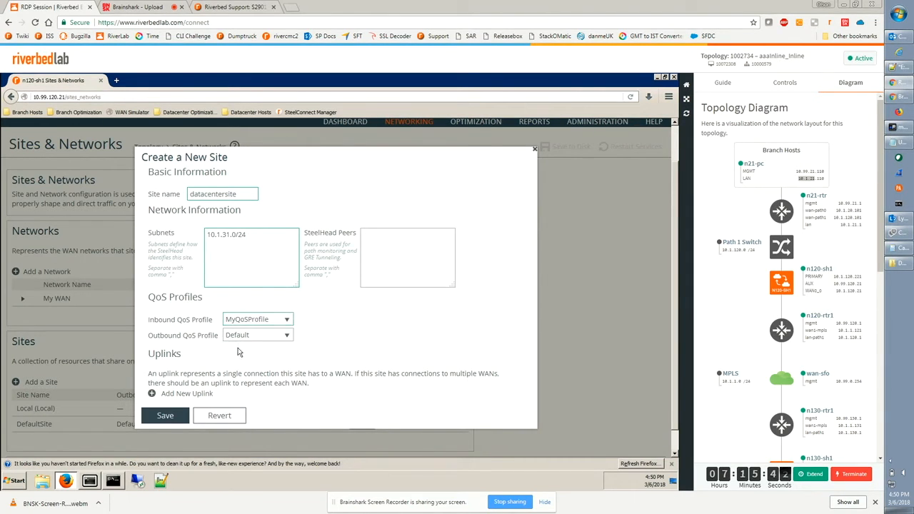
click(241, 341)
click(259, 361)
scroll(370, 366, down, 1)
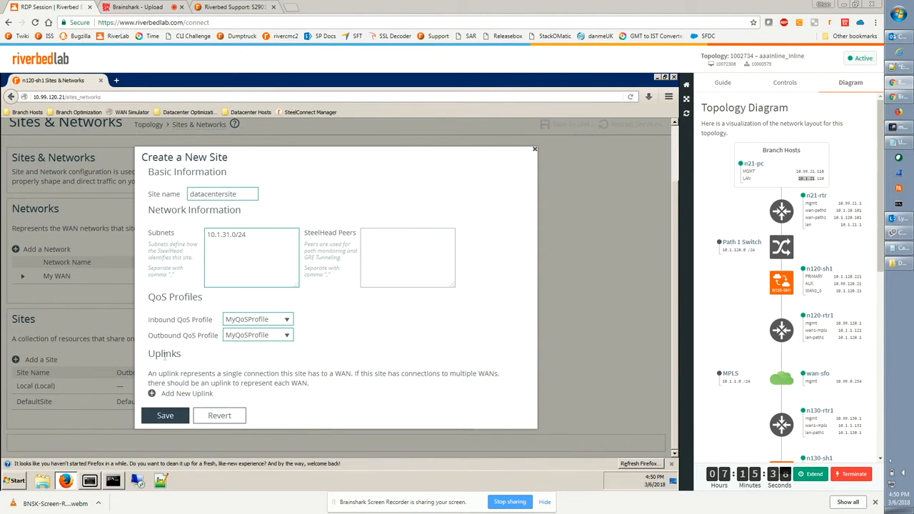
Add a new uplink to datacentersite named uplinkname.
click(172, 399)
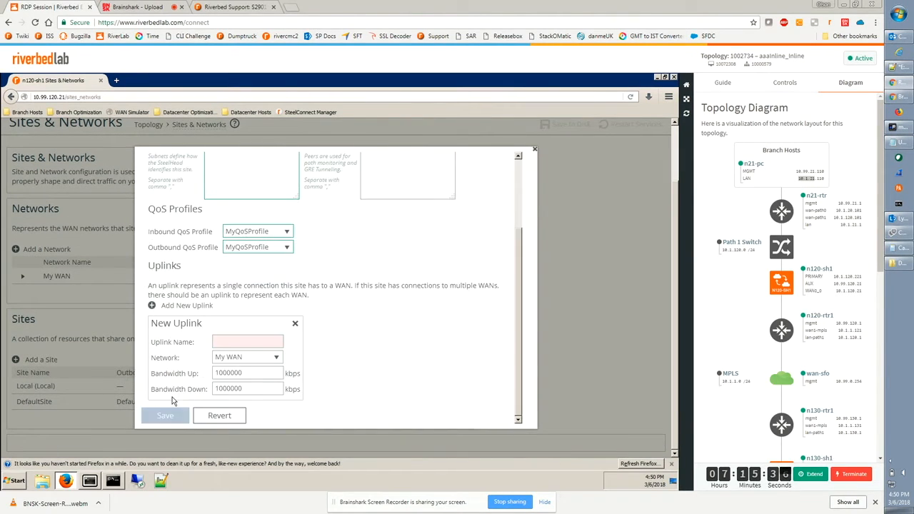
click(228, 342)
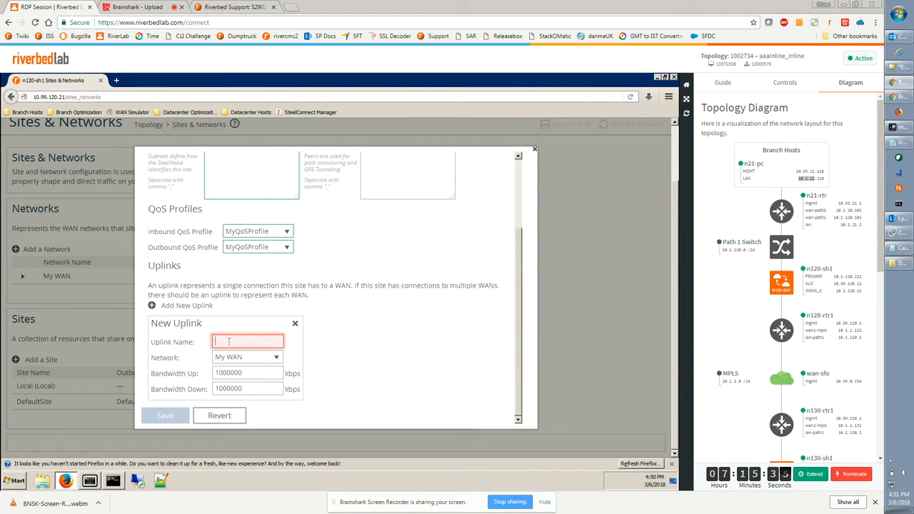
text(uplinkname)
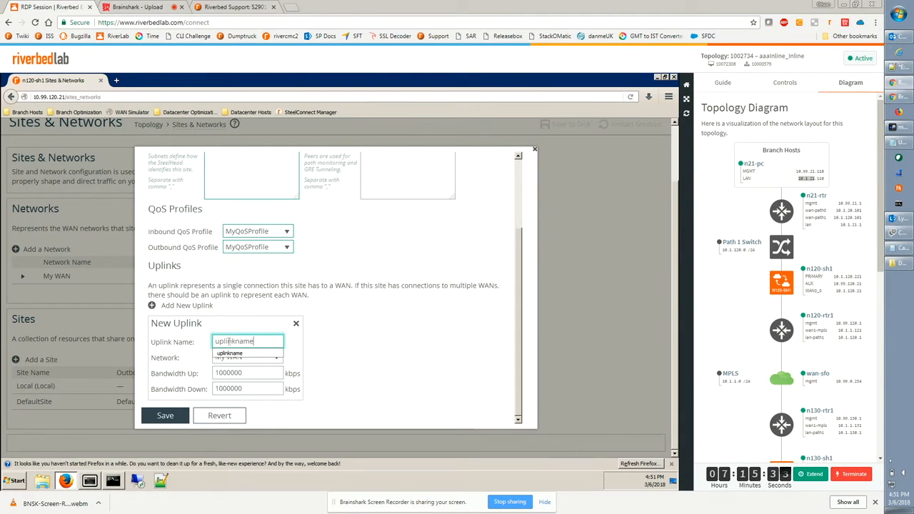
click(219, 353)
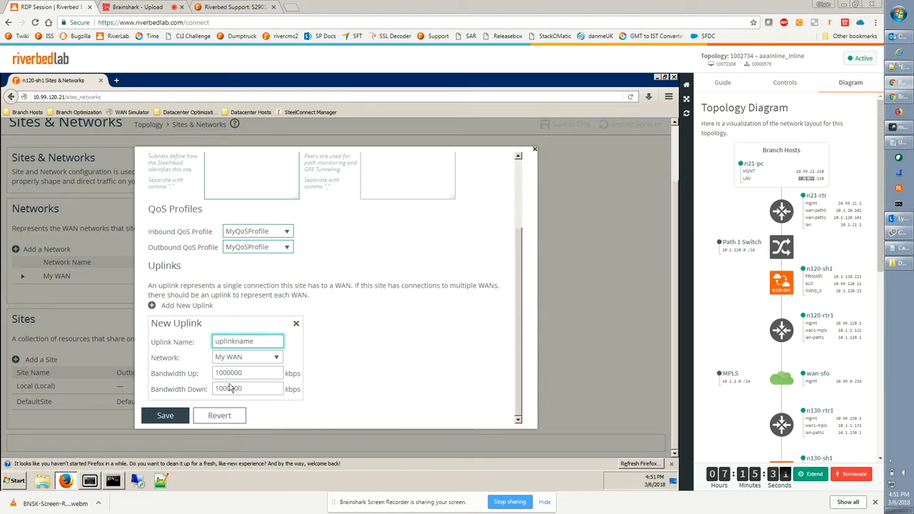
Set the new uplink's bandwidth up and down to 200000 kbps and save the site.
key(Tab)
key(Tab)
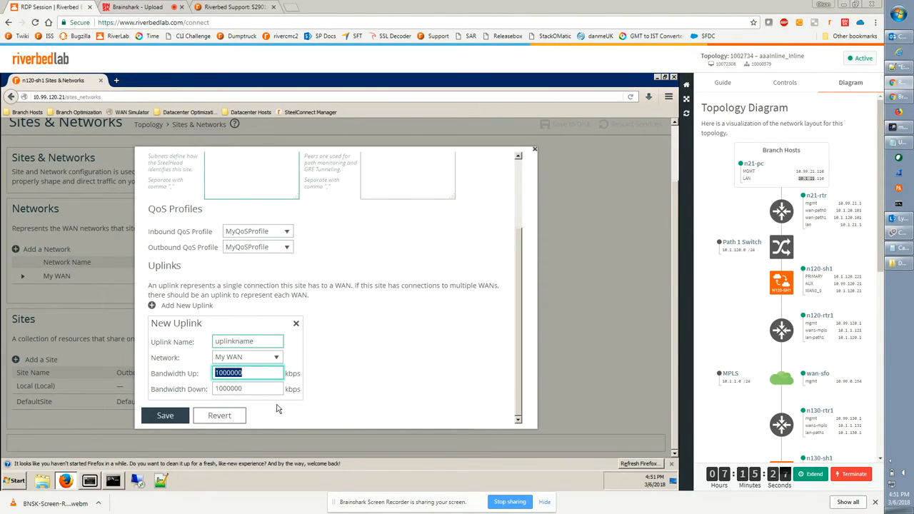
text(20)
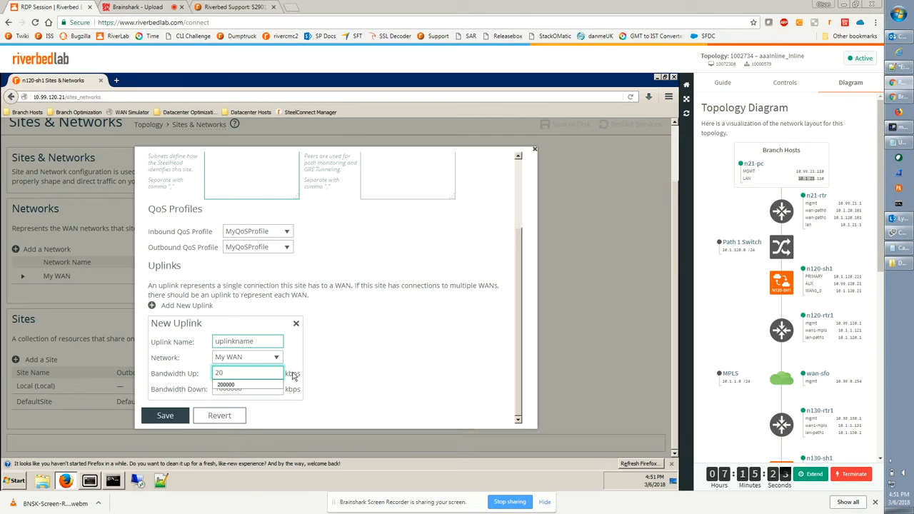
click(231, 386)
drag(245, 373, 170, 377)
click(333, 402)
drag(275, 389, 209, 393)
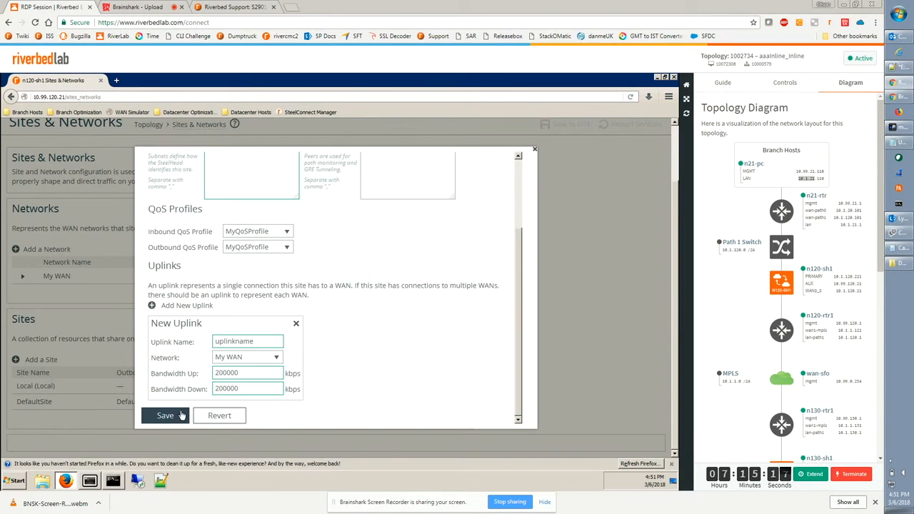
click(172, 415)
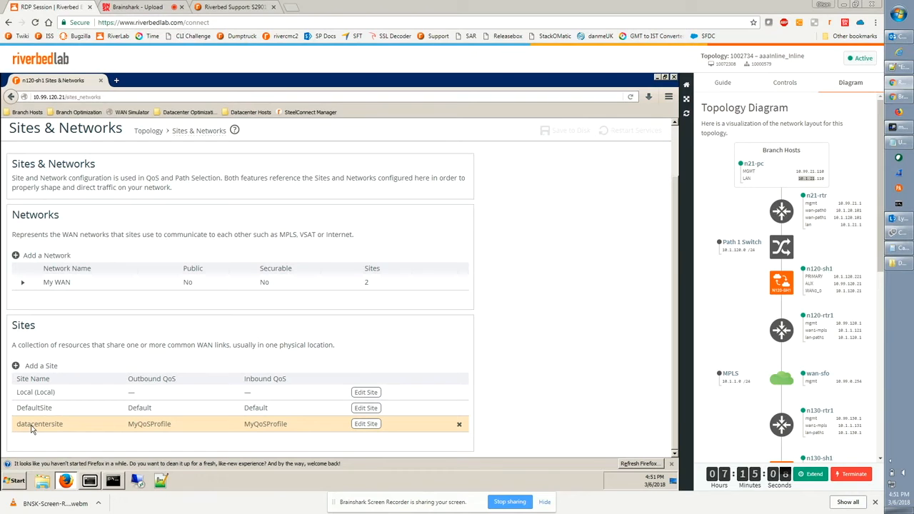
Review the outbound and inbound QoS profiles assigned to each site.
drag(20, 427, 289, 427)
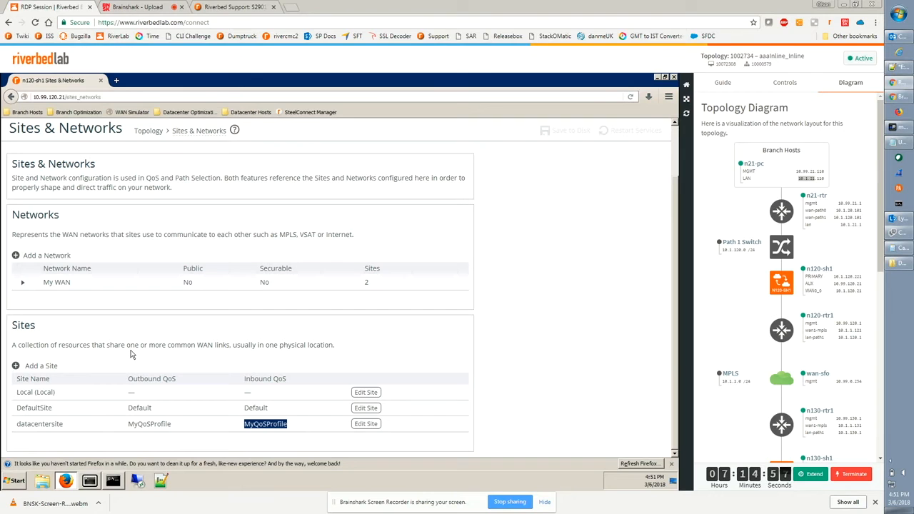
drag(21, 408, 274, 408)
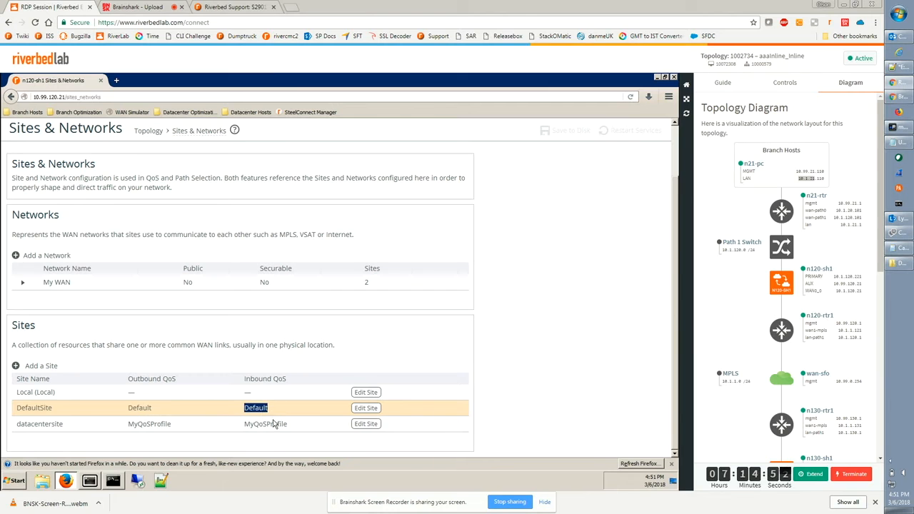
click(507, 404)
scroll(508, 400, up, 2)
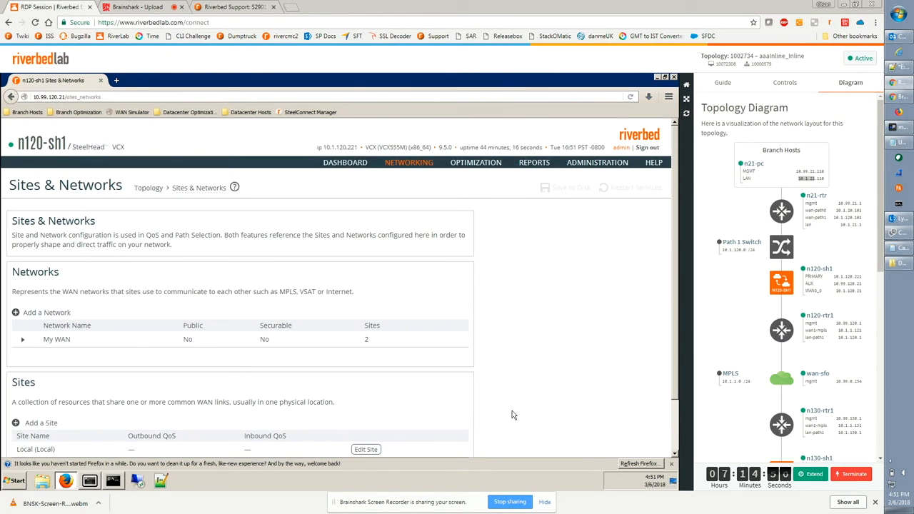
Open the MyQoSProfile profile from the Quality of Service page and review its QoS classes and rules.
mouse_move(400, 166)
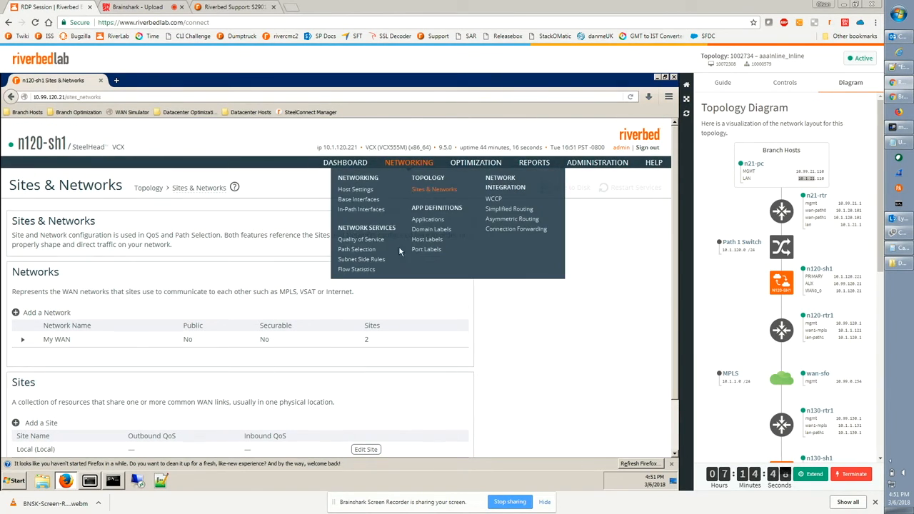
click(369, 242)
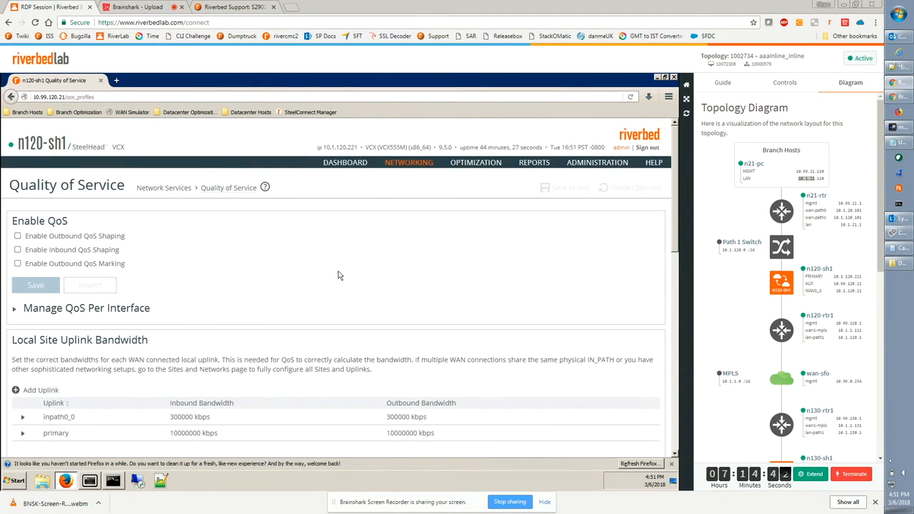
scroll(340, 274, down, 5)
scroll(343, 275, down, 3)
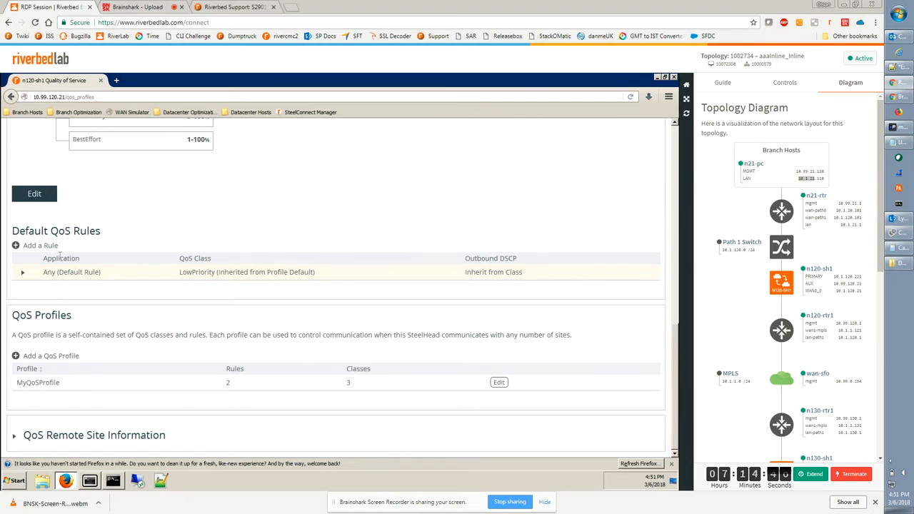
click(496, 383)
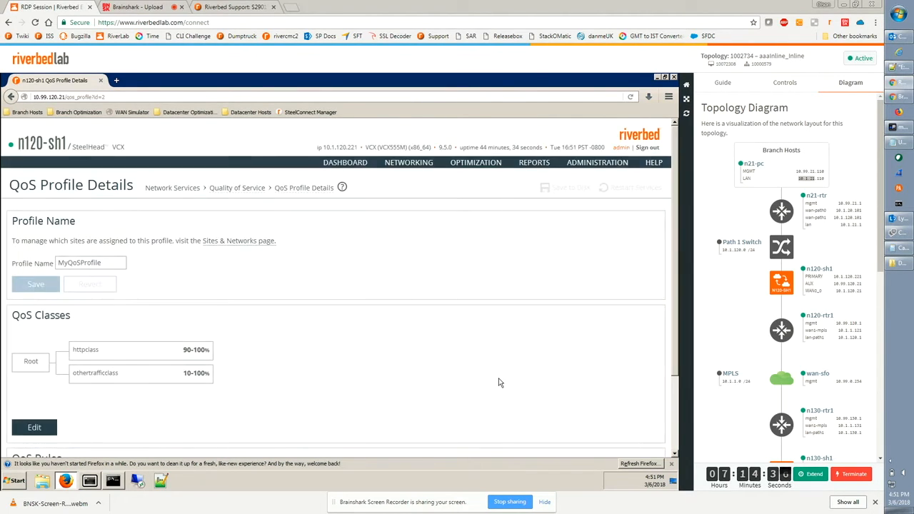
scroll(502, 380, down, 2)
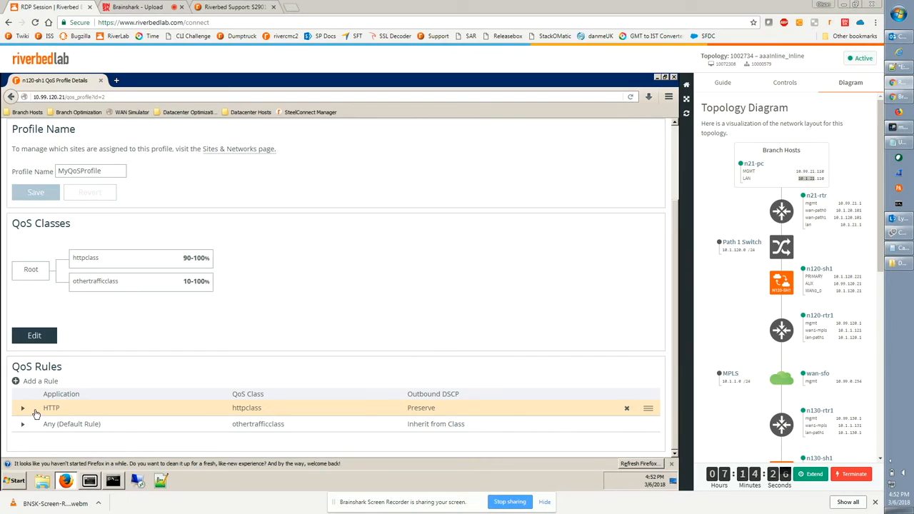
drag(38, 415, 108, 415)
drag(74, 258, 179, 265)
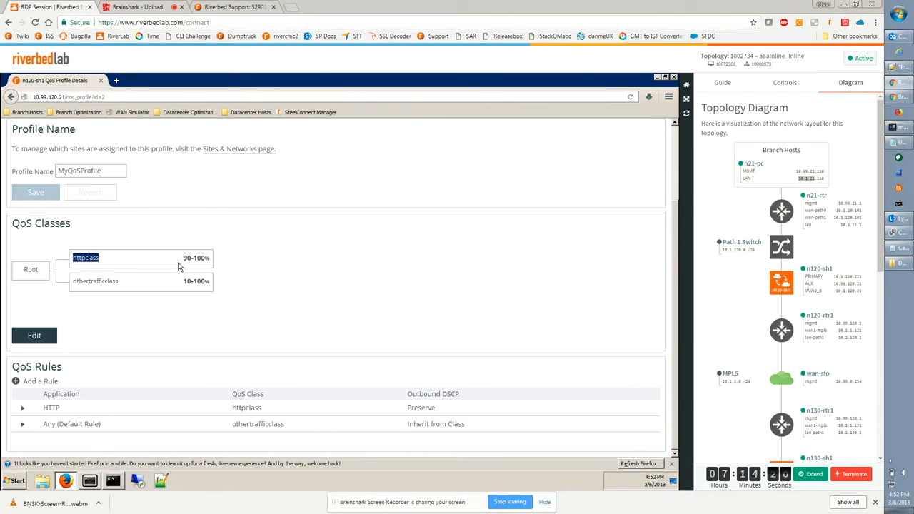
click(184, 261)
drag(184, 261, 205, 257)
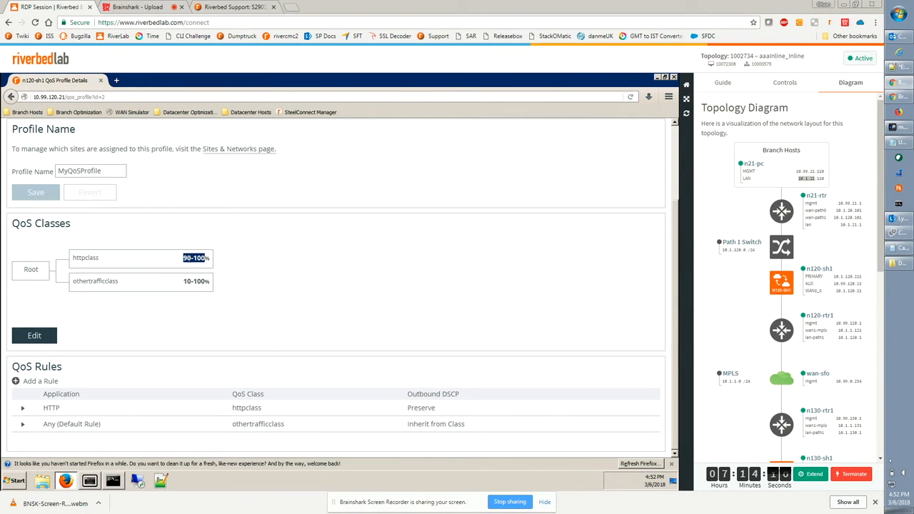
click(361, 271)
scroll(361, 271, up, 3)
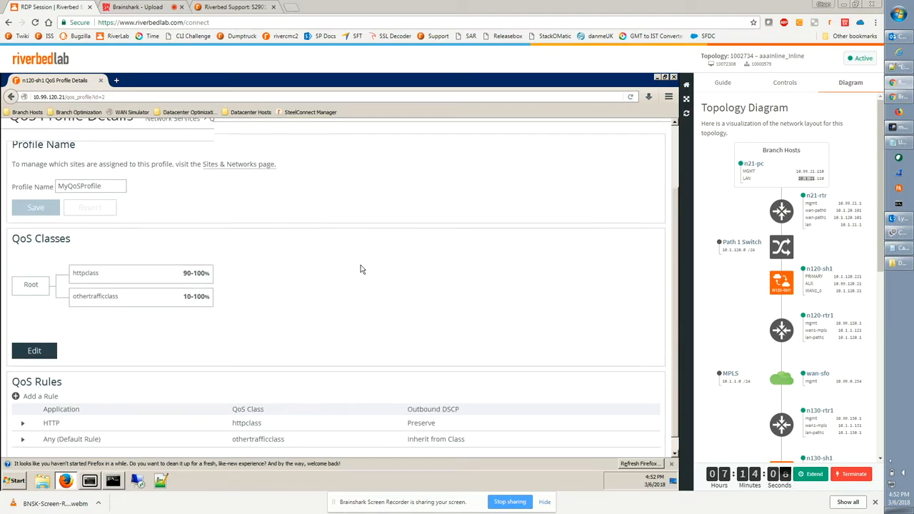
Return to the Quality of Service page and review the QoS remote site information for each site's profiles and bandwidths.
click(237, 192)
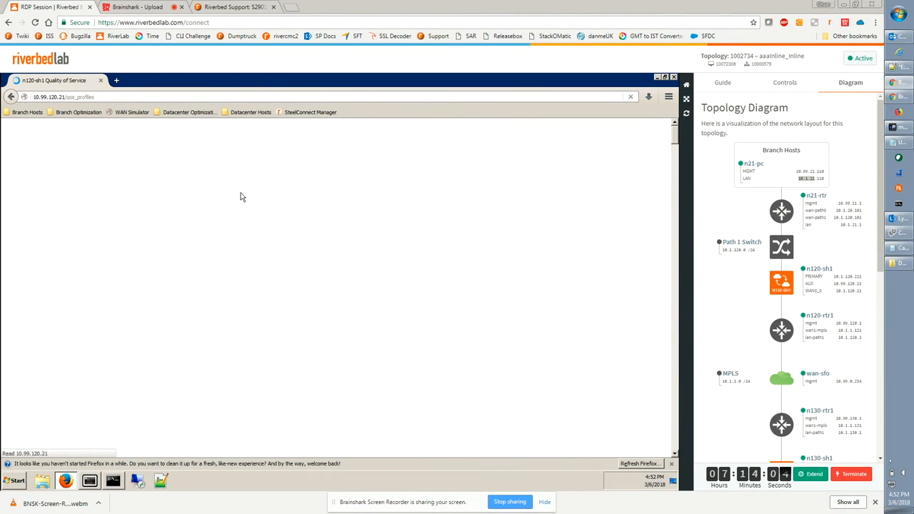
scroll(257, 197, down, 7)
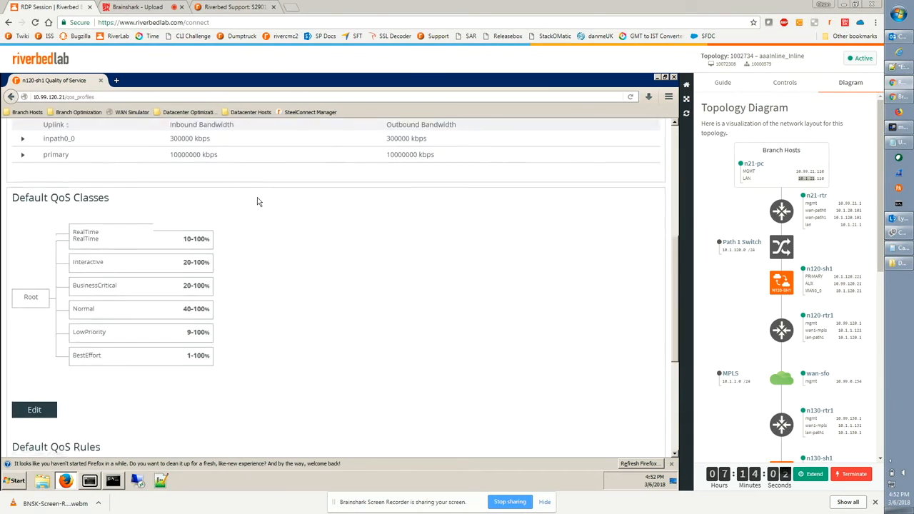
drag(176, 439, 40, 441)
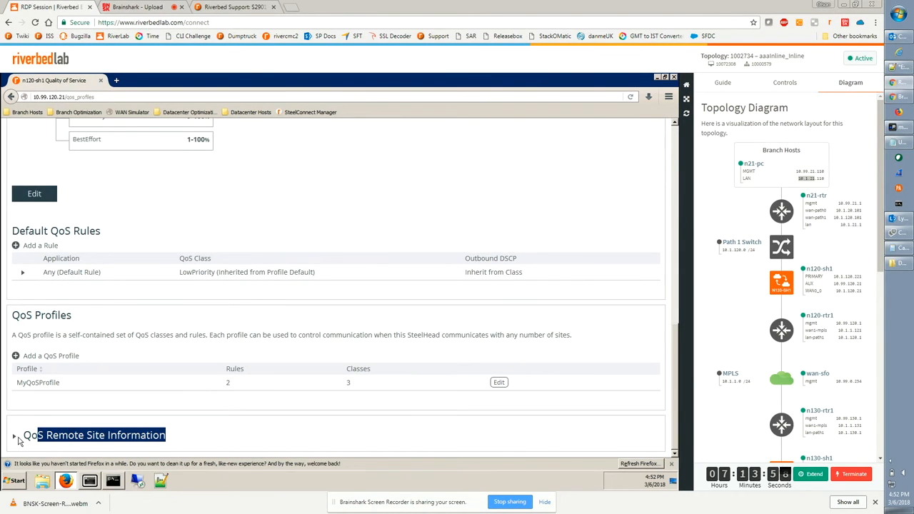
click(17, 439)
scroll(251, 414, down, 3)
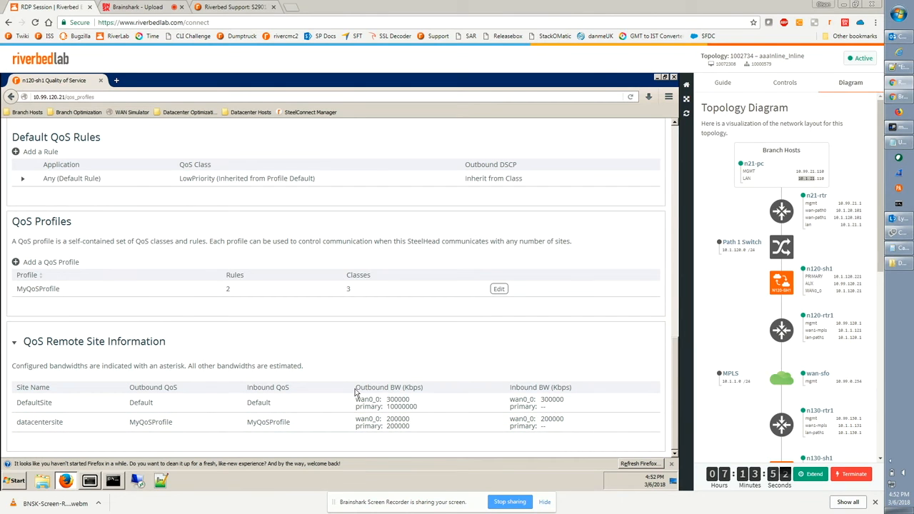
drag(355, 387, 397, 385)
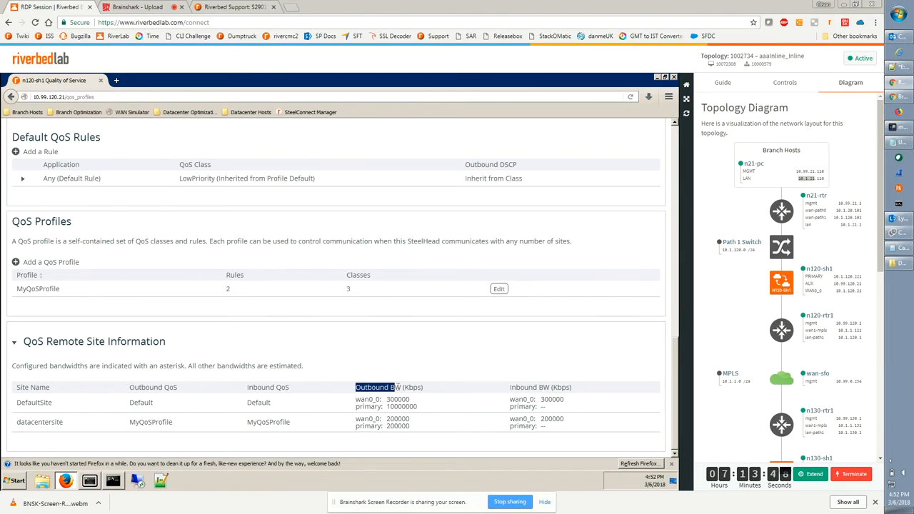
drag(404, 387, 404, 387)
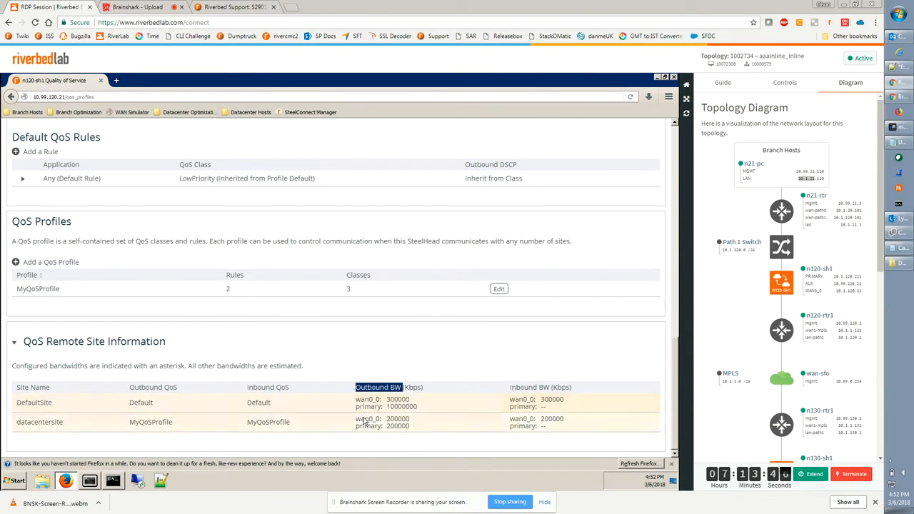
drag(355, 419, 409, 423)
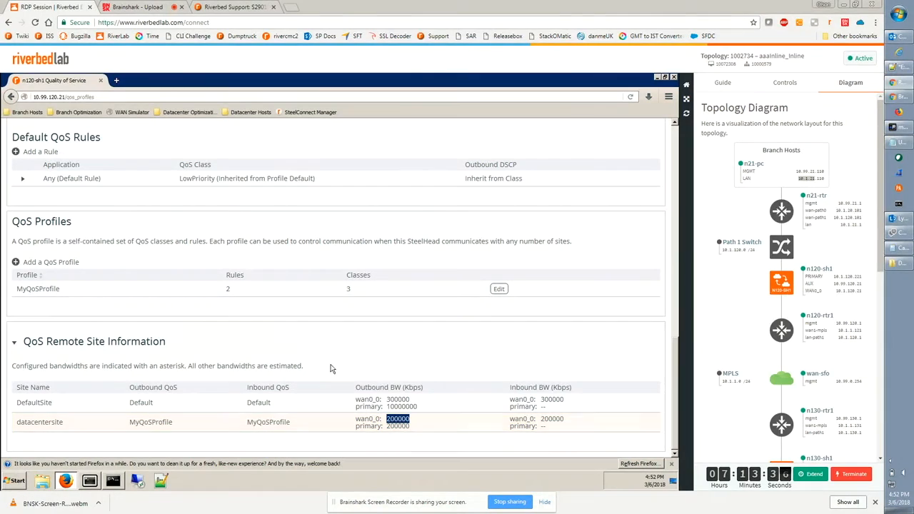
drag(355, 388, 376, 388)
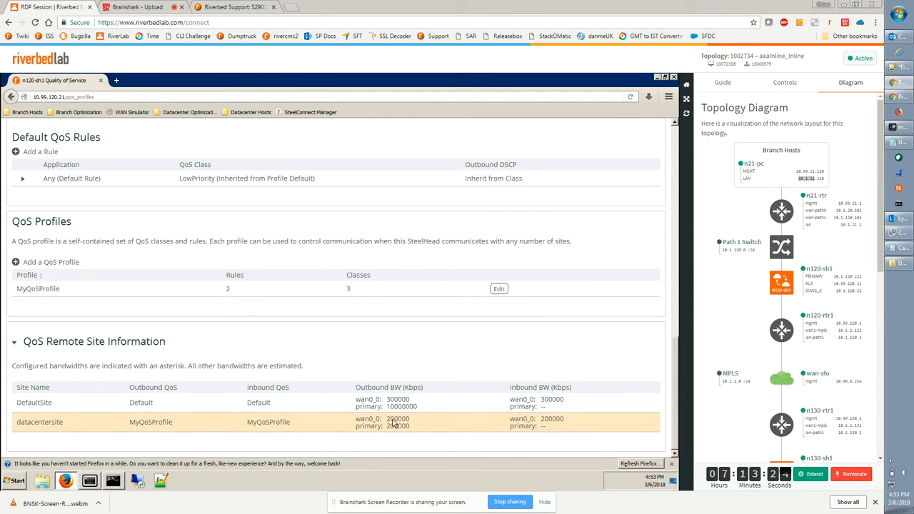
drag(386, 420, 411, 421)
drag(510, 387, 559, 387)
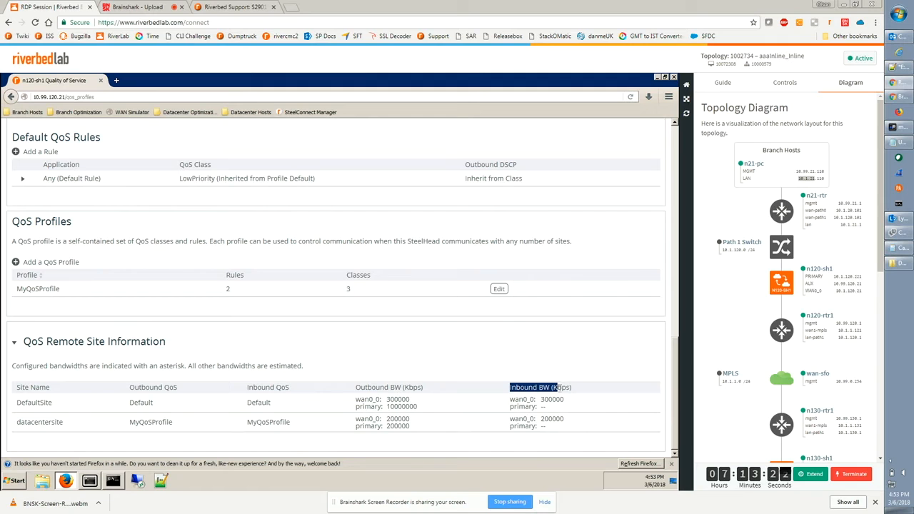
scroll(560, 387, up, 15)
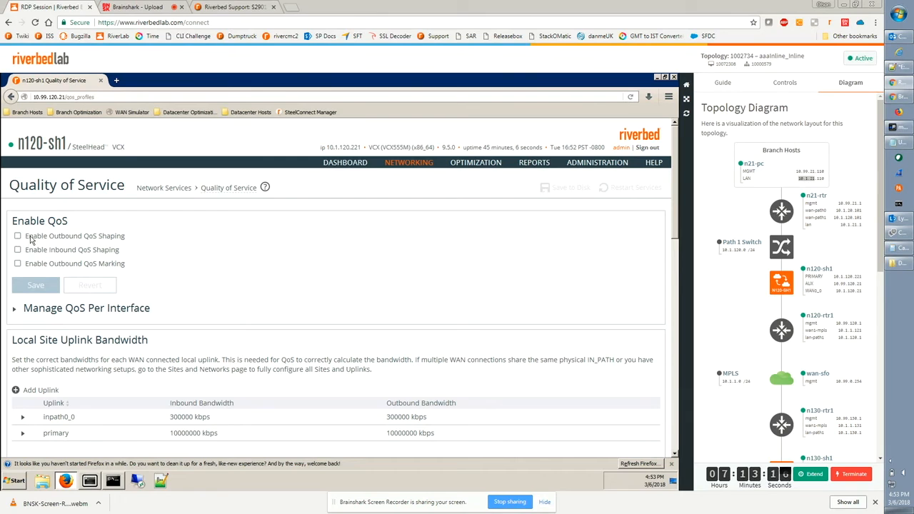
Enable outbound and inbound QoS shaping and save the settings.
drag(28, 237, 89, 236)
click(18, 236)
click(18, 250)
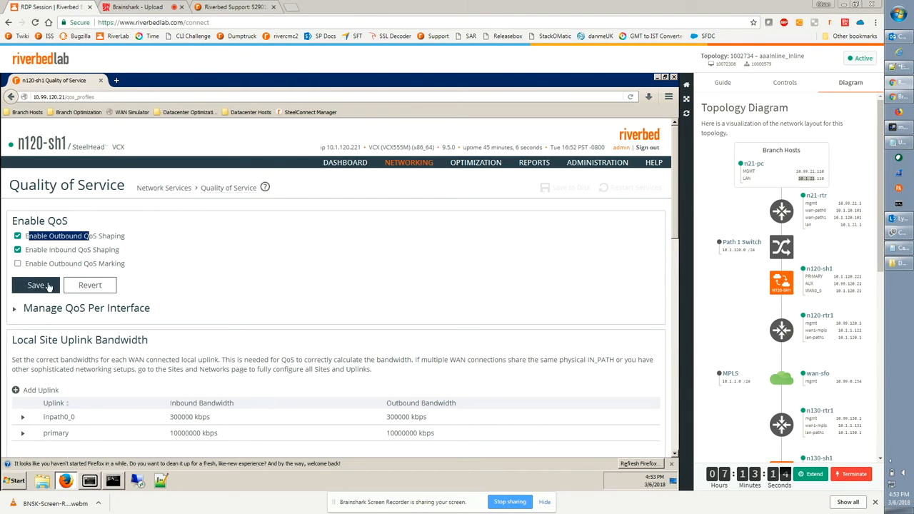
click(42, 286)
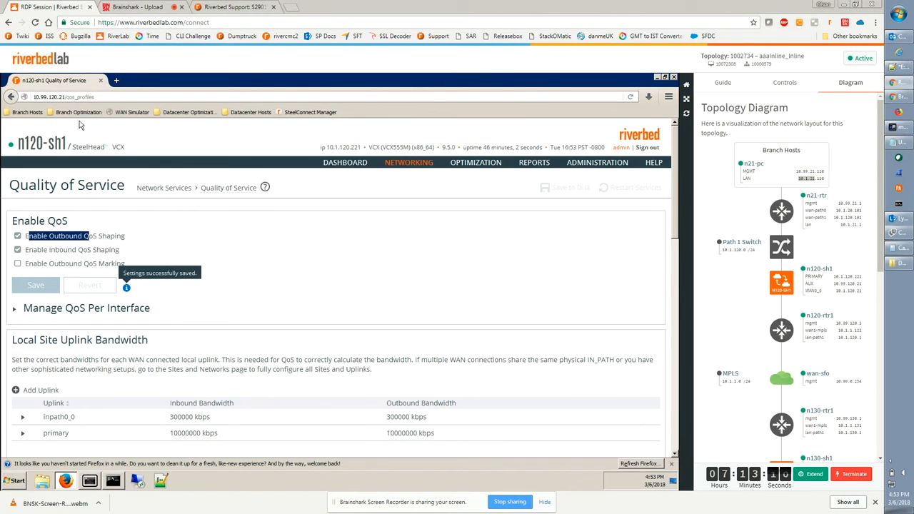
In a new tab, open the n31-fil HTTP file server and play CorporateTraining6.mp4 from public/Videos.
click(117, 82)
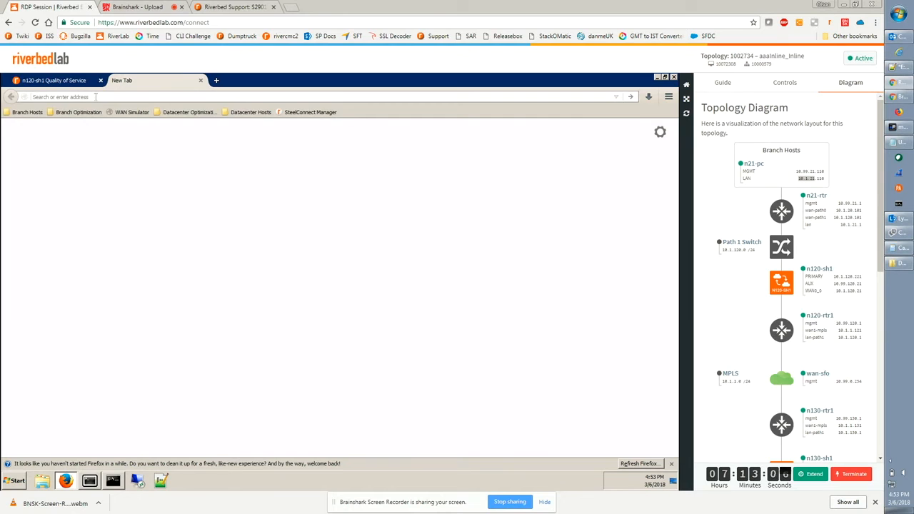
text(htt)
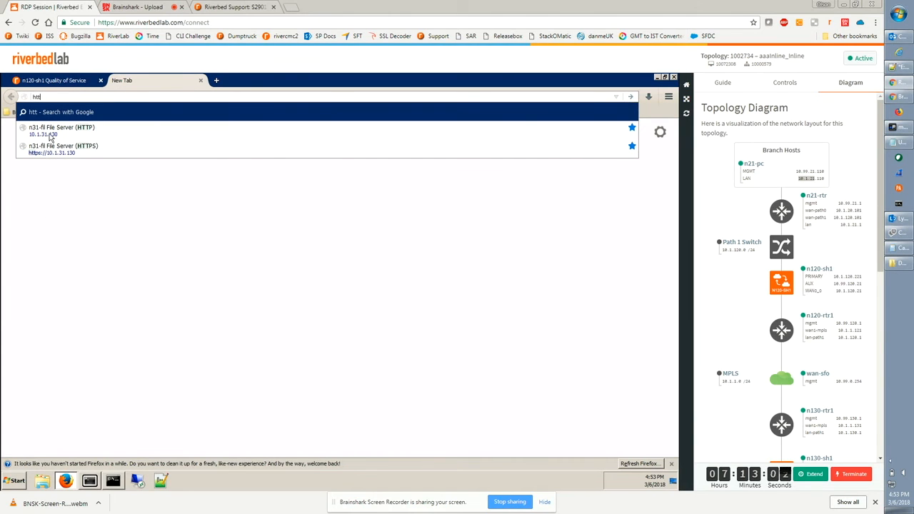
click(81, 133)
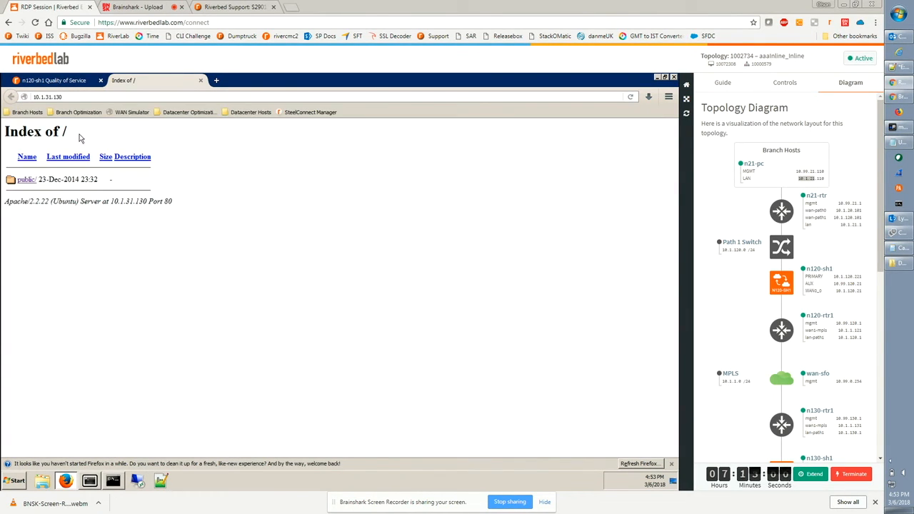
click(26, 180)
click(31, 329)
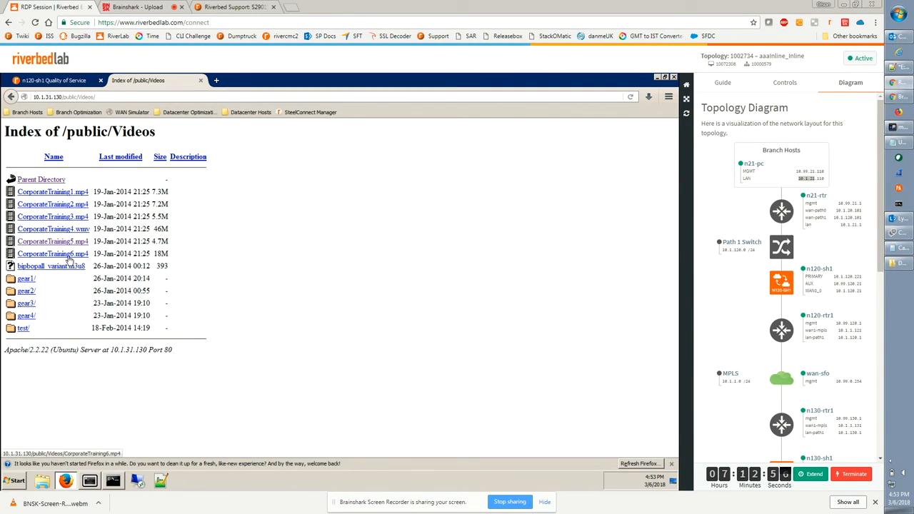
click(68, 257)
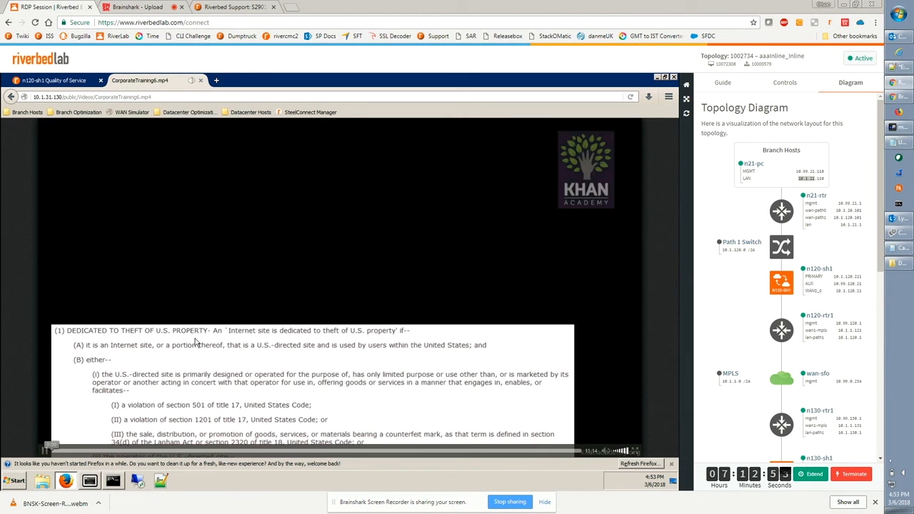
Inspect the HTTP connection in the Current Connections report, including its inbound and outbound QoS class.
click(64, 84)
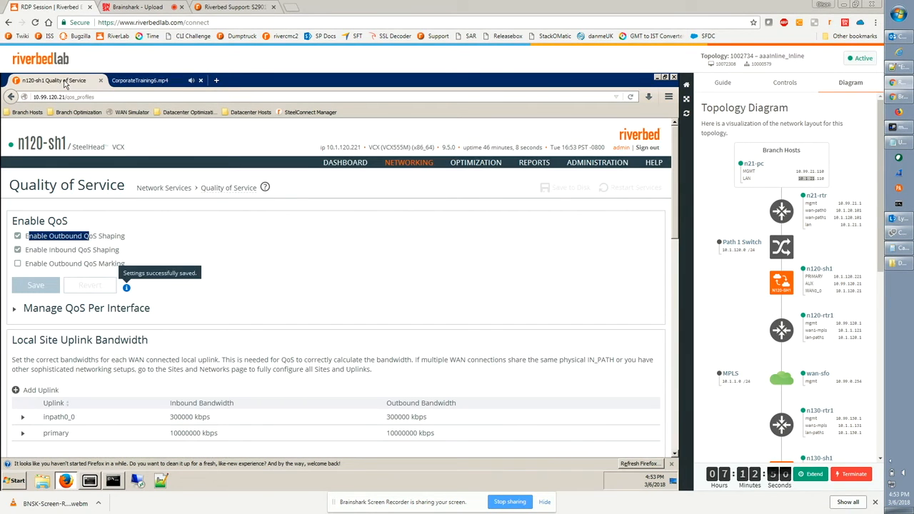
click(525, 166)
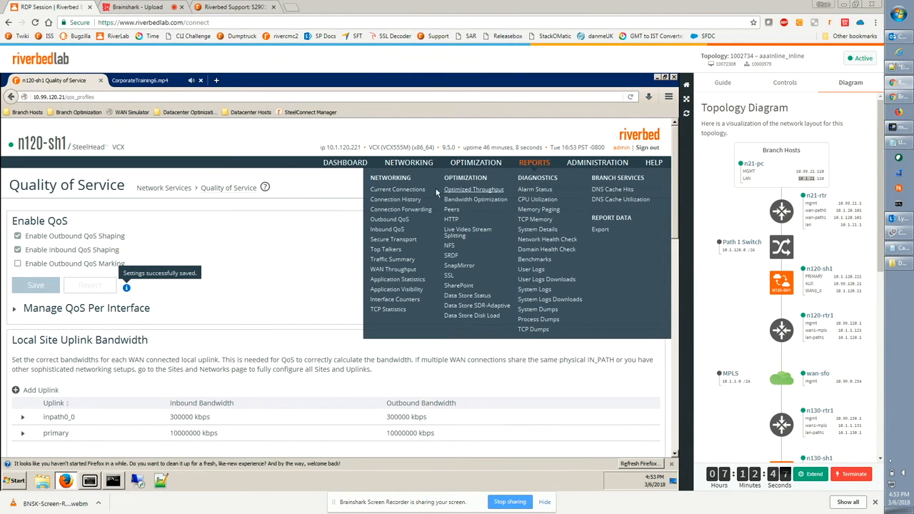
click(409, 192)
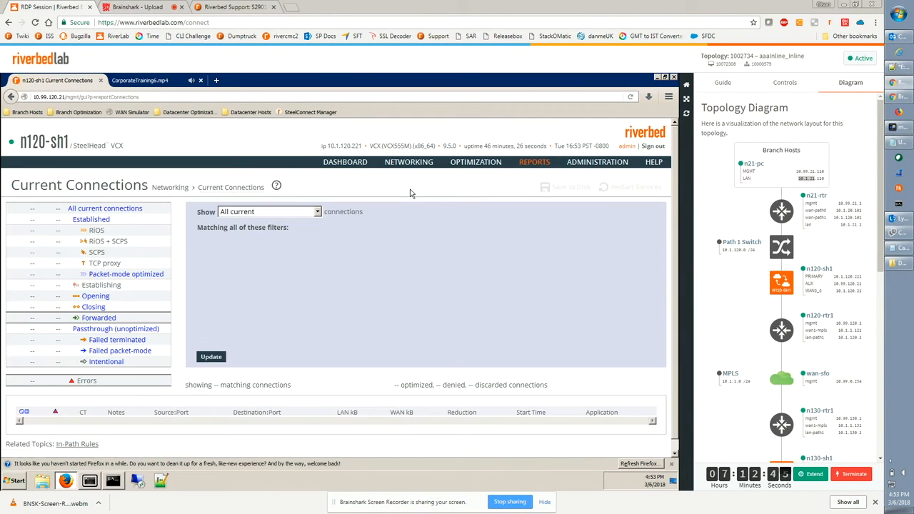
scroll(361, 292, down, 2)
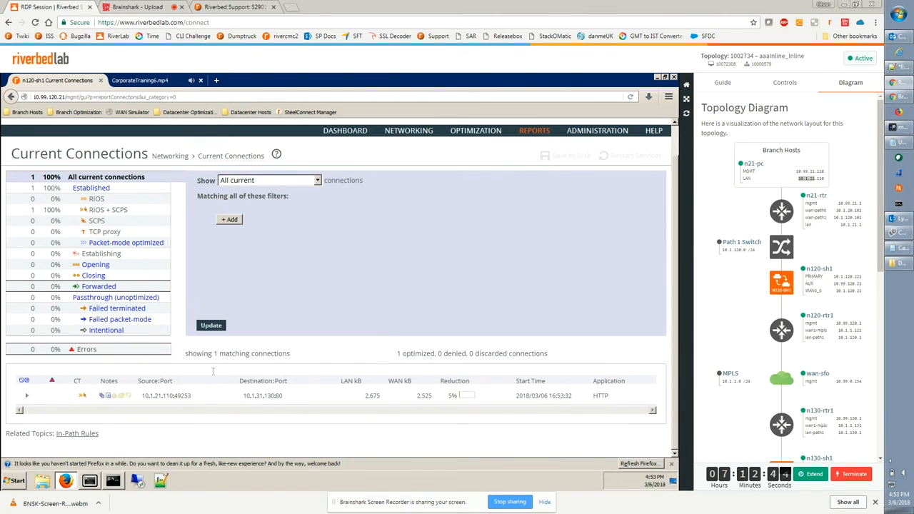
click(26, 397)
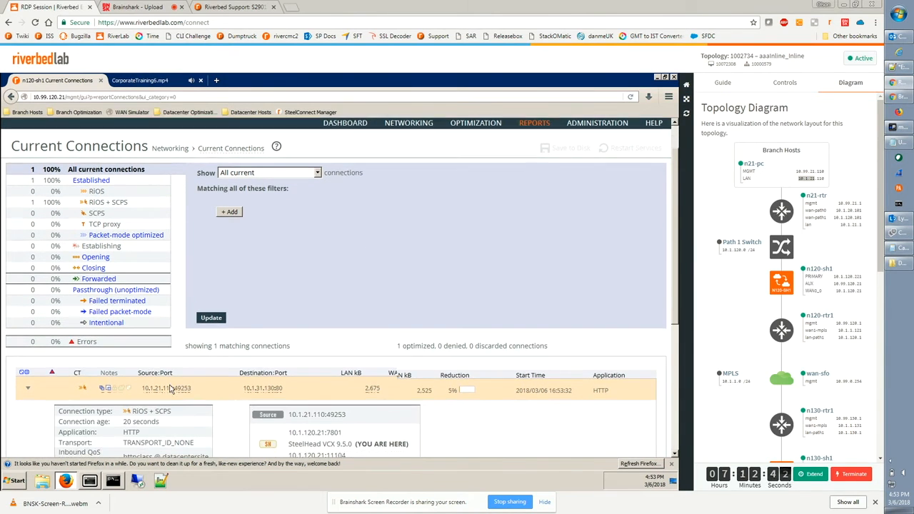
scroll(77, 361, down, 3)
drag(67, 353, 184, 371)
click(133, 366)
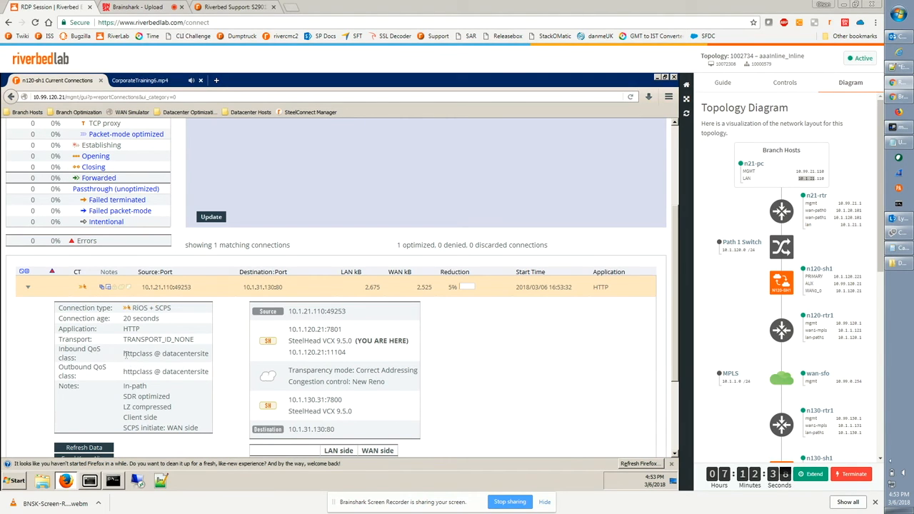
drag(125, 353, 151, 359)
drag(163, 354, 205, 355)
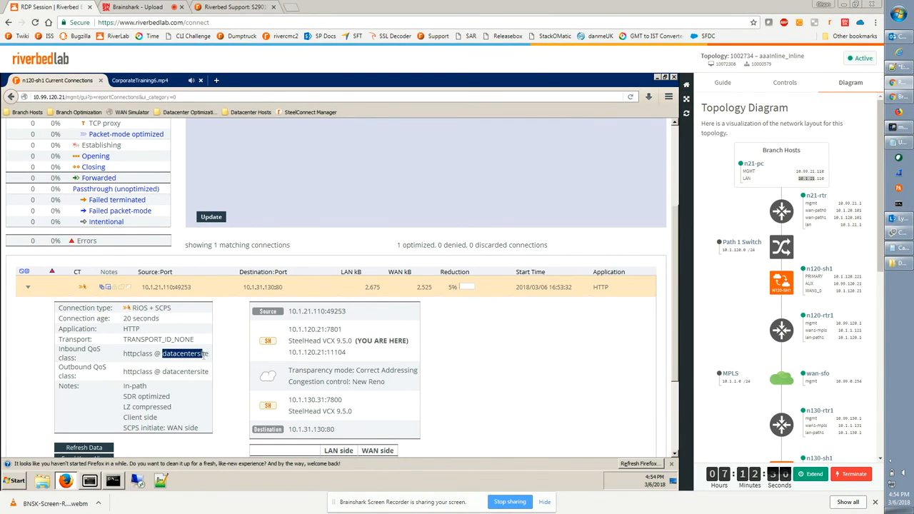
Open the Outbound QoS report.
scroll(457, 364, up, 4)
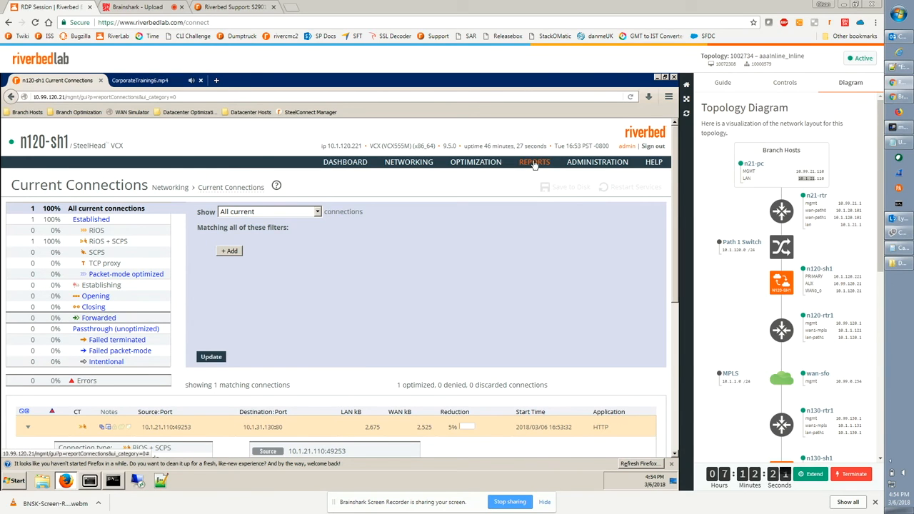
click(534, 164)
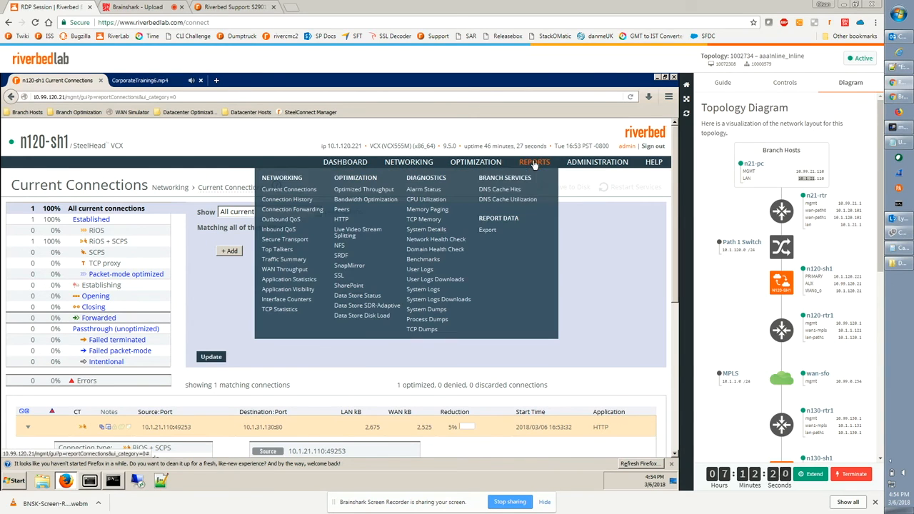
click(286, 221)
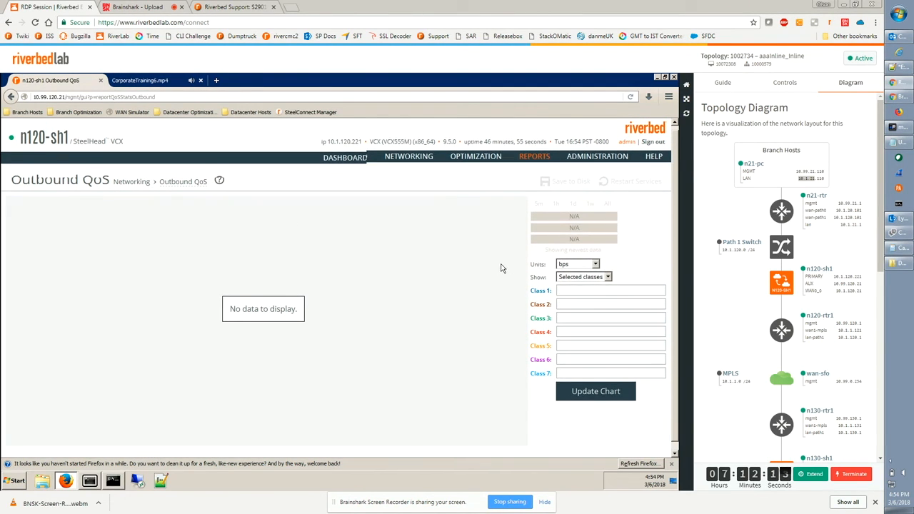
click(570, 272)
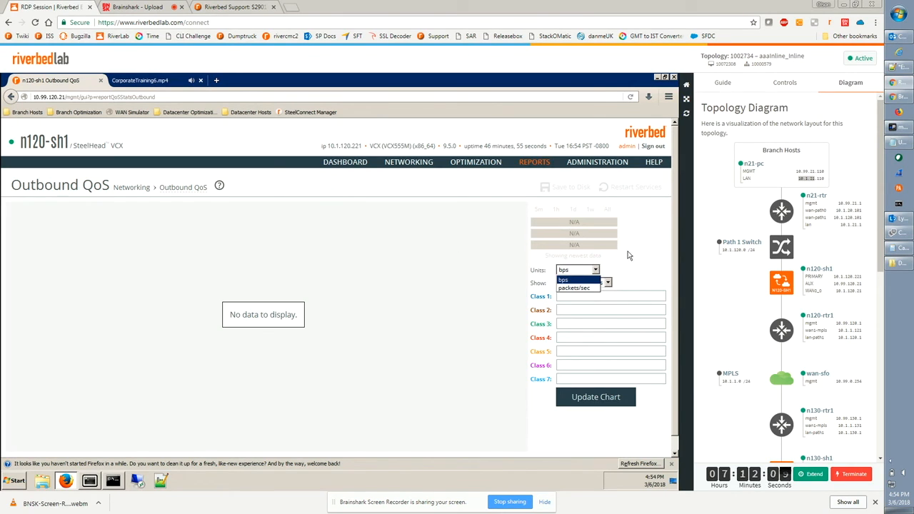
click(628, 256)
click(630, 97)
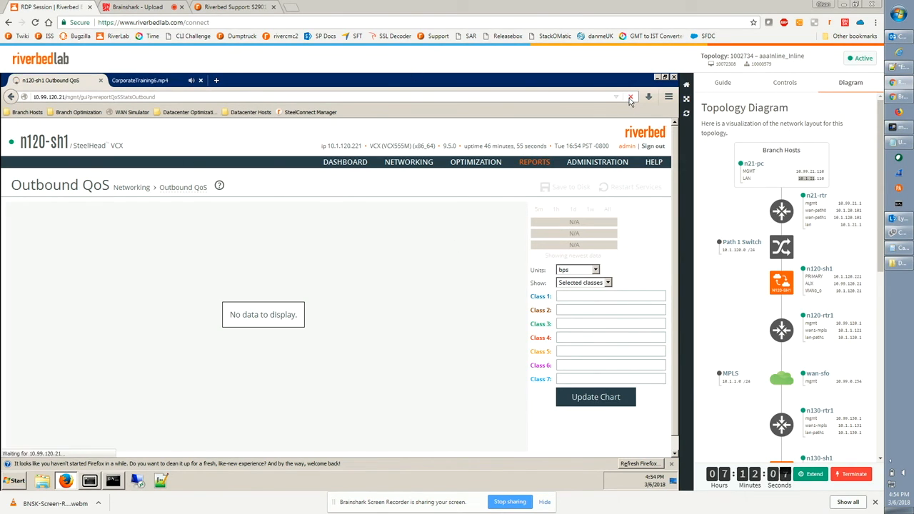
click(581, 271)
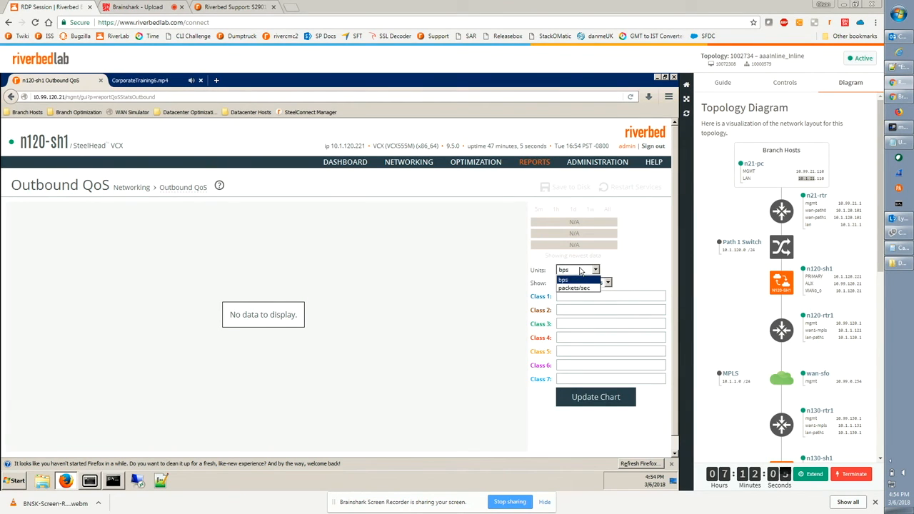
click(431, 185)
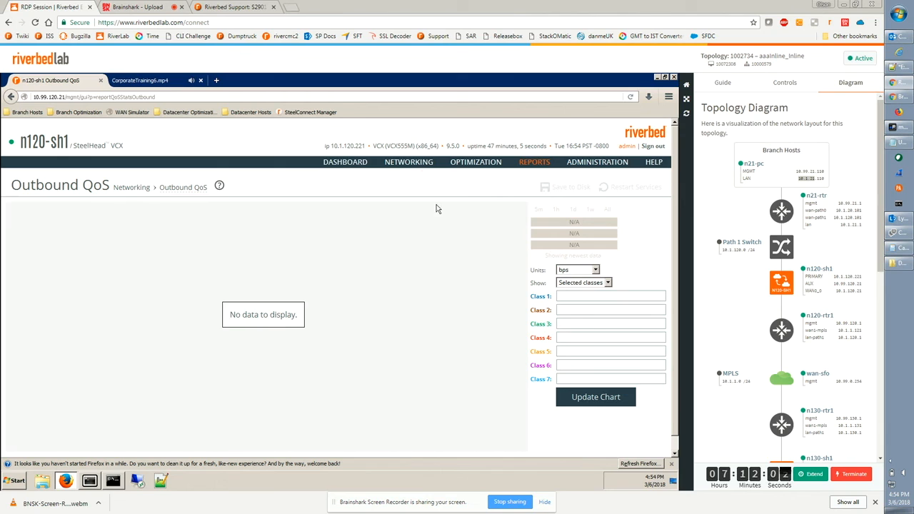
mouse_move(421, 162)
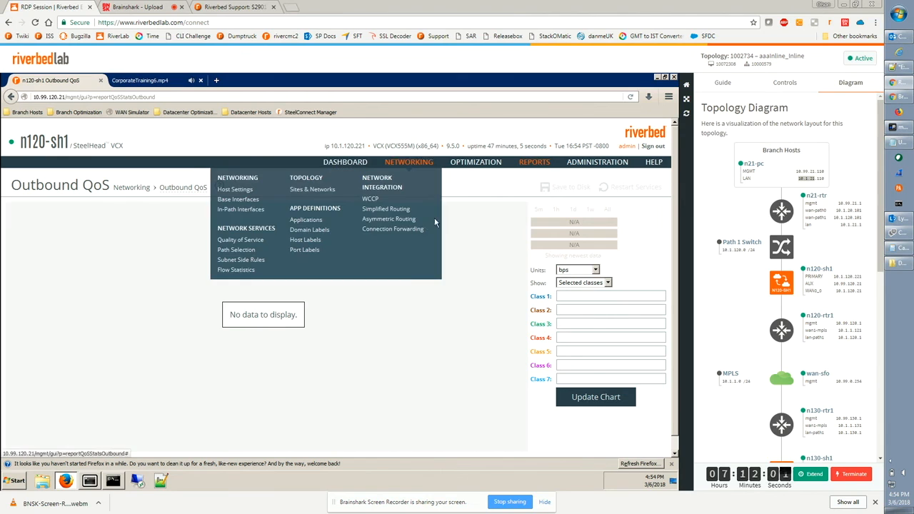
click(241, 241)
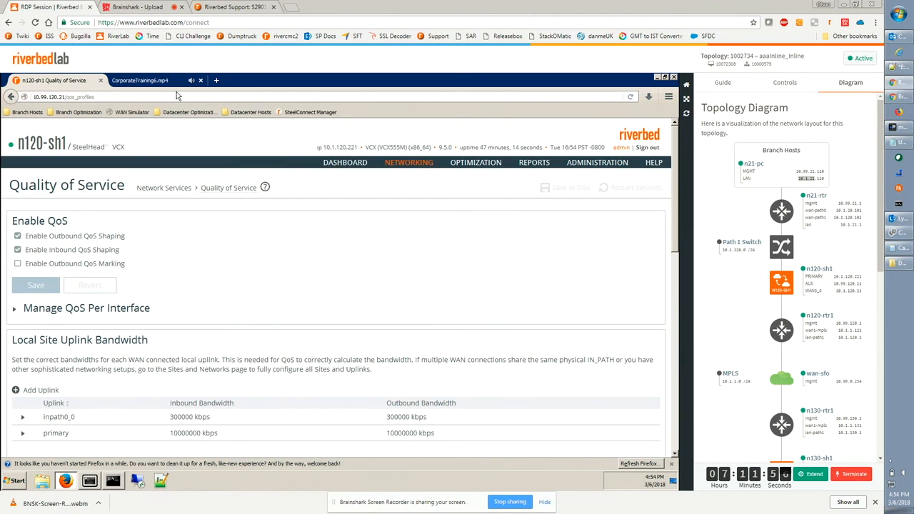
click(143, 81)
click(50, 81)
mouse_move(534, 163)
click(395, 222)
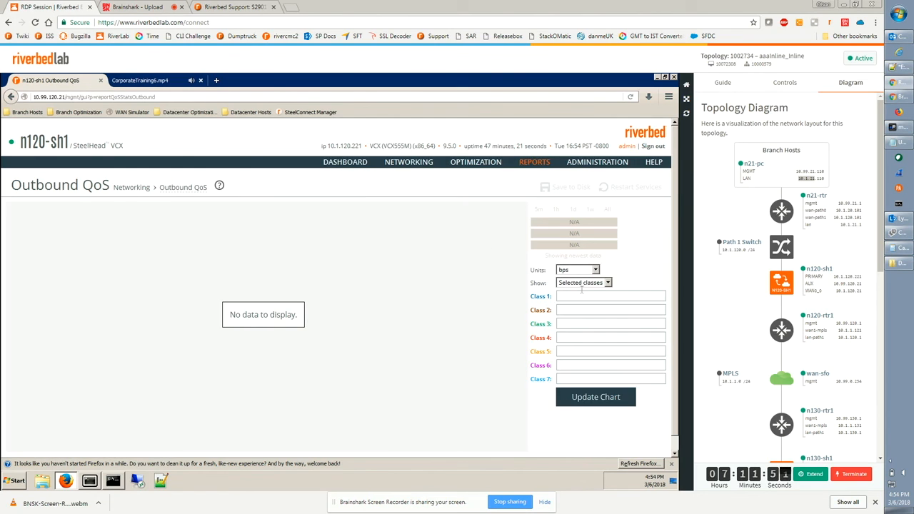
Chart total outbound QoS traffic in packets/sec.
click(583, 284)
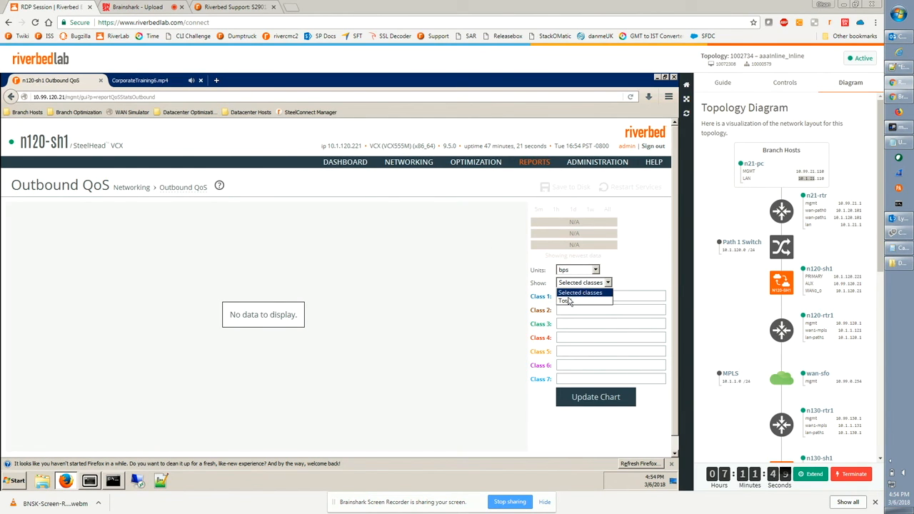
click(566, 302)
click(579, 276)
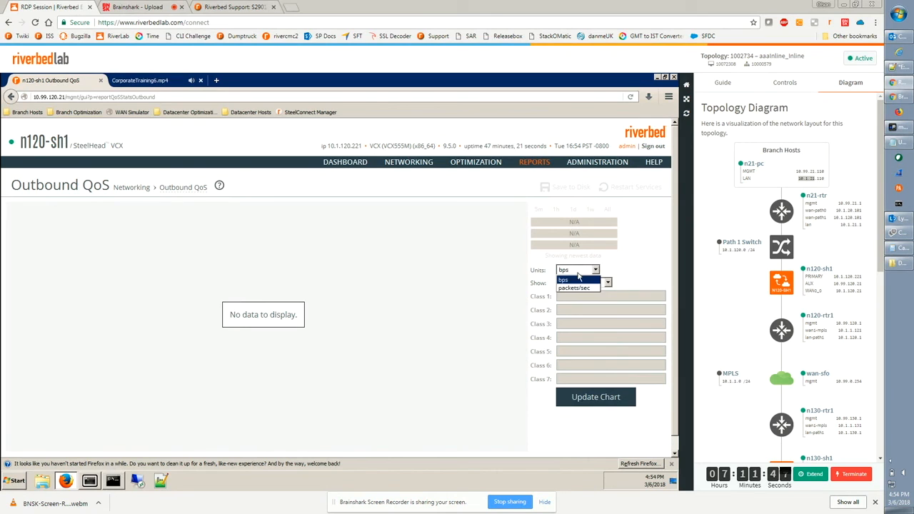
click(574, 289)
click(597, 401)
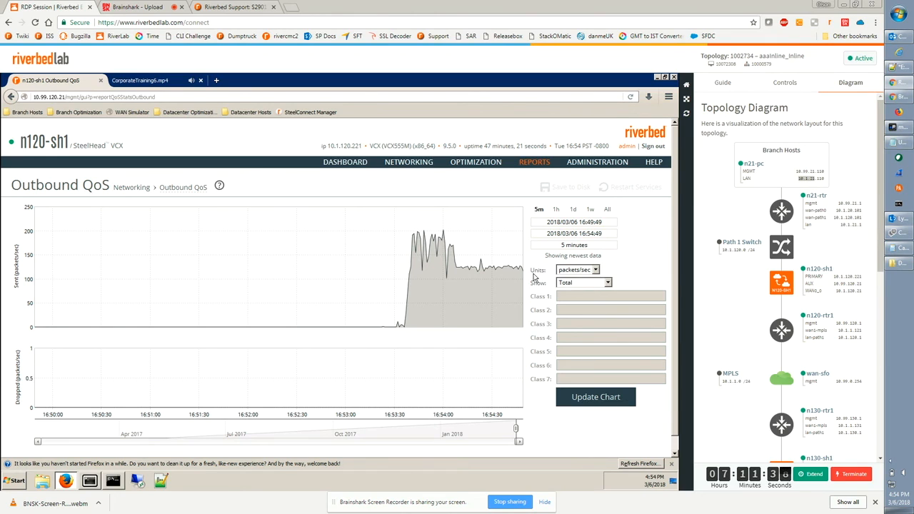
Switch the chart units to bps and chart only the httpclass @ datacentersite class.
drag(536, 275, 594, 275)
click(594, 270)
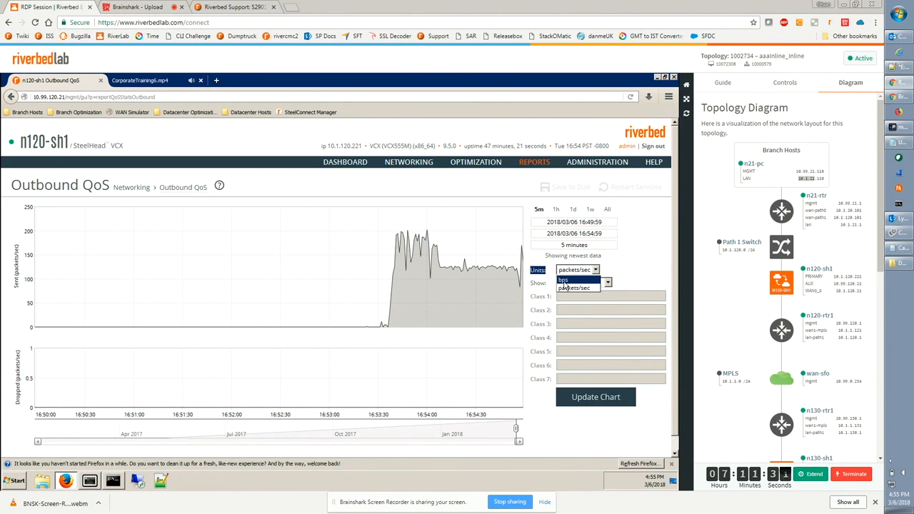
click(563, 281)
drag(540, 285, 534, 285)
mouse_move(504, 284)
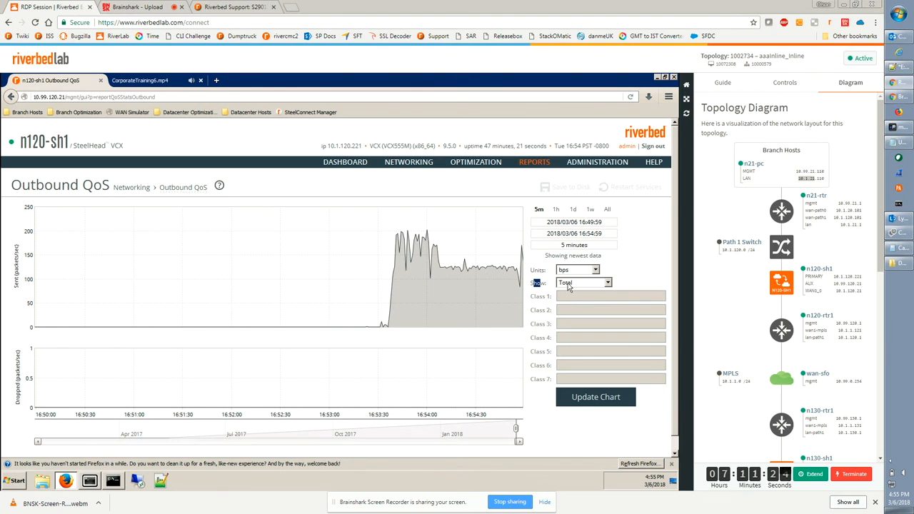
click(607, 283)
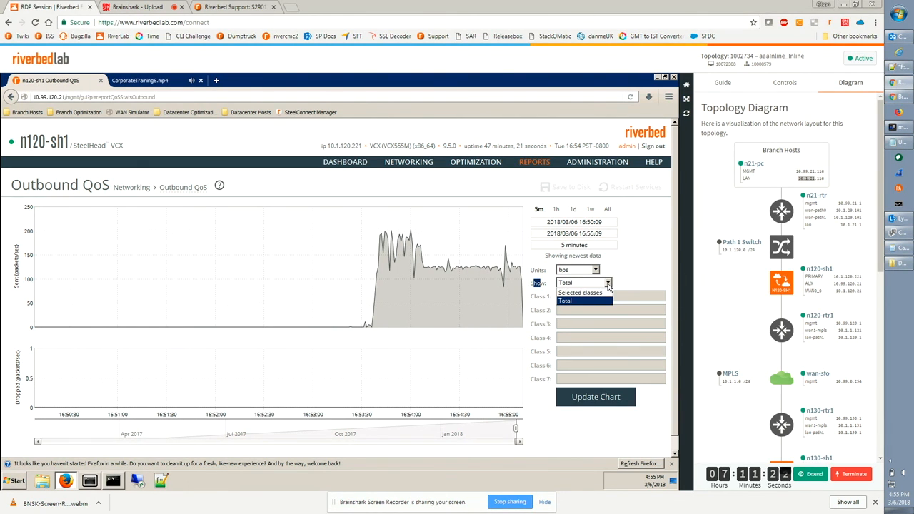
click(567, 294)
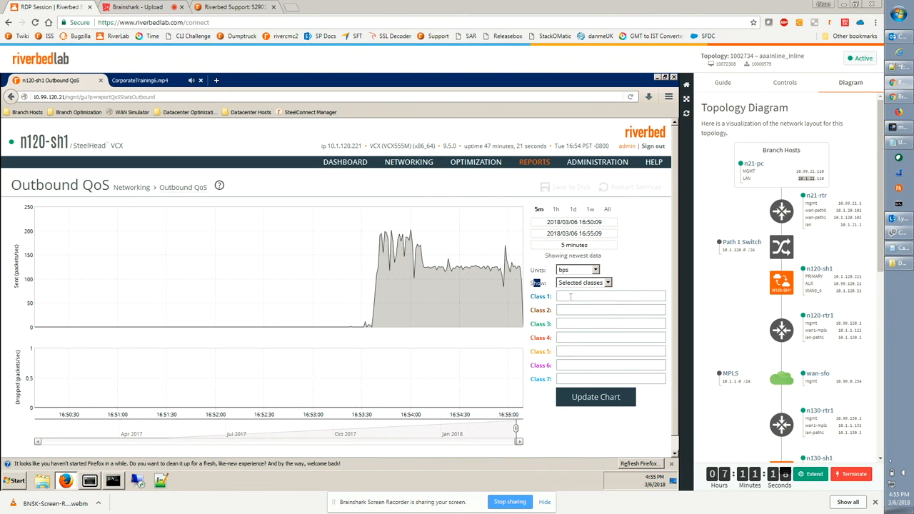
click(570, 297)
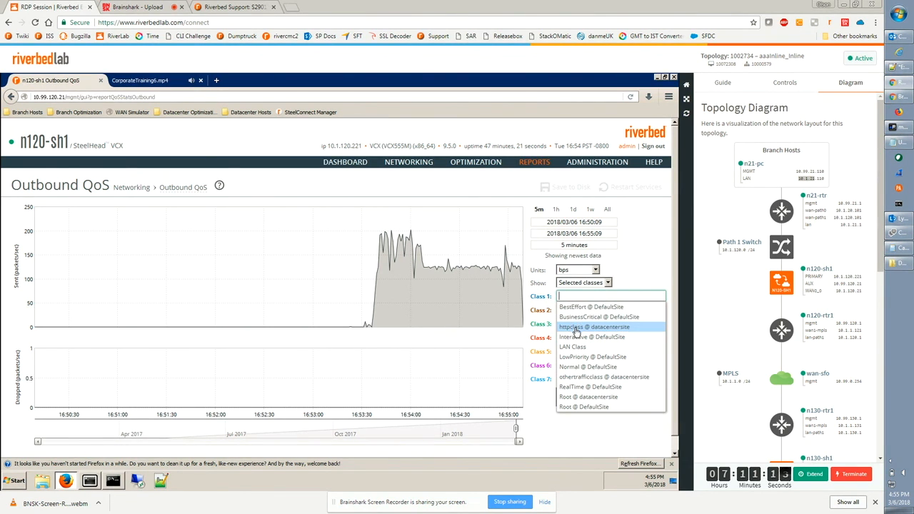
click(576, 327)
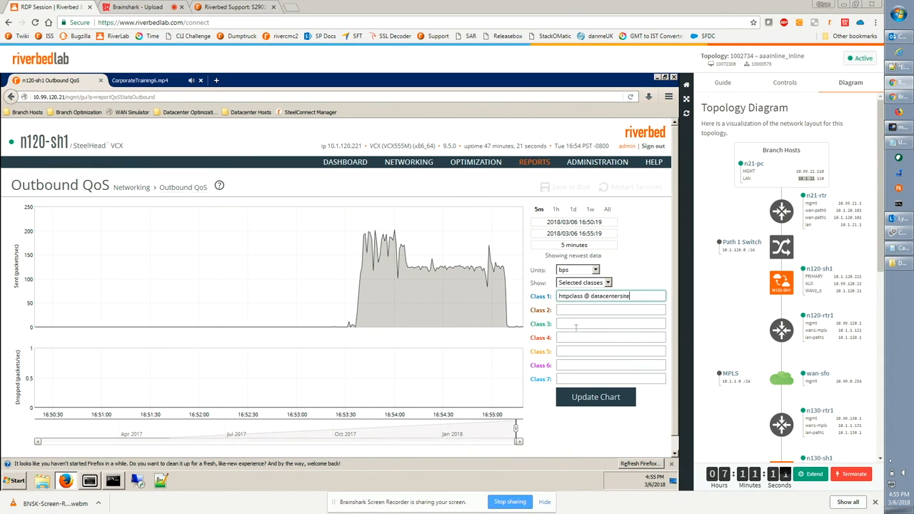
click(583, 398)
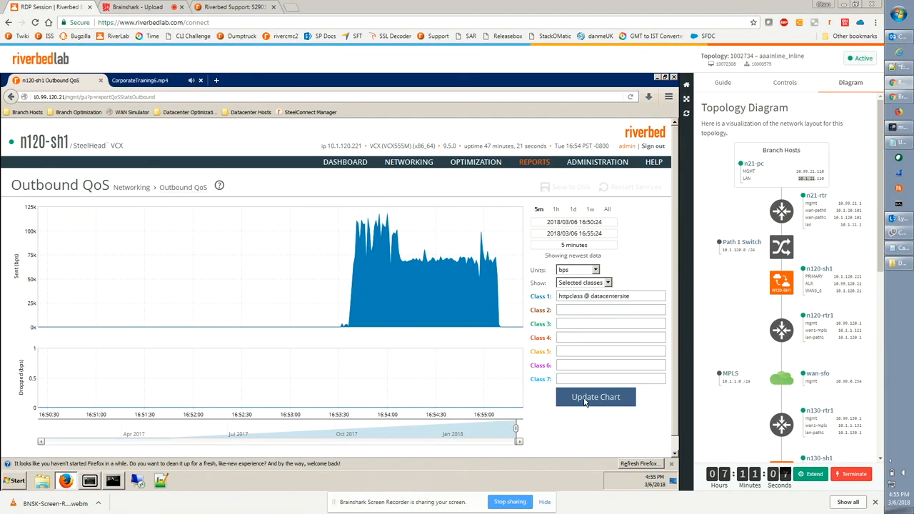